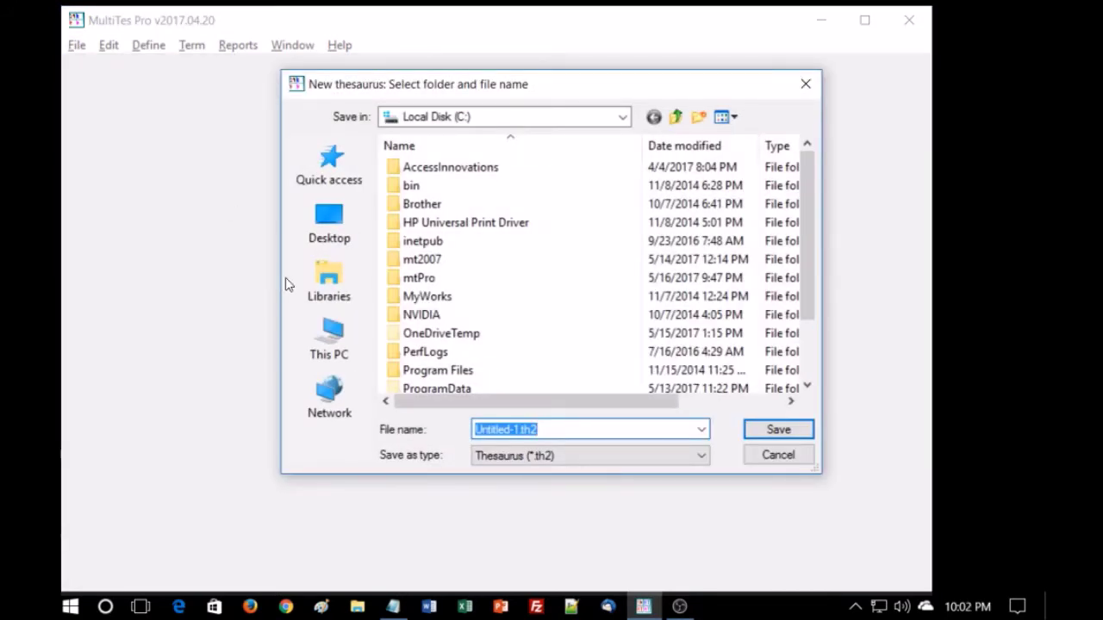
Step: Save the new thesaurus file on Local Disk (C:) under the name "Geographic Locations"
type("Geographic ")
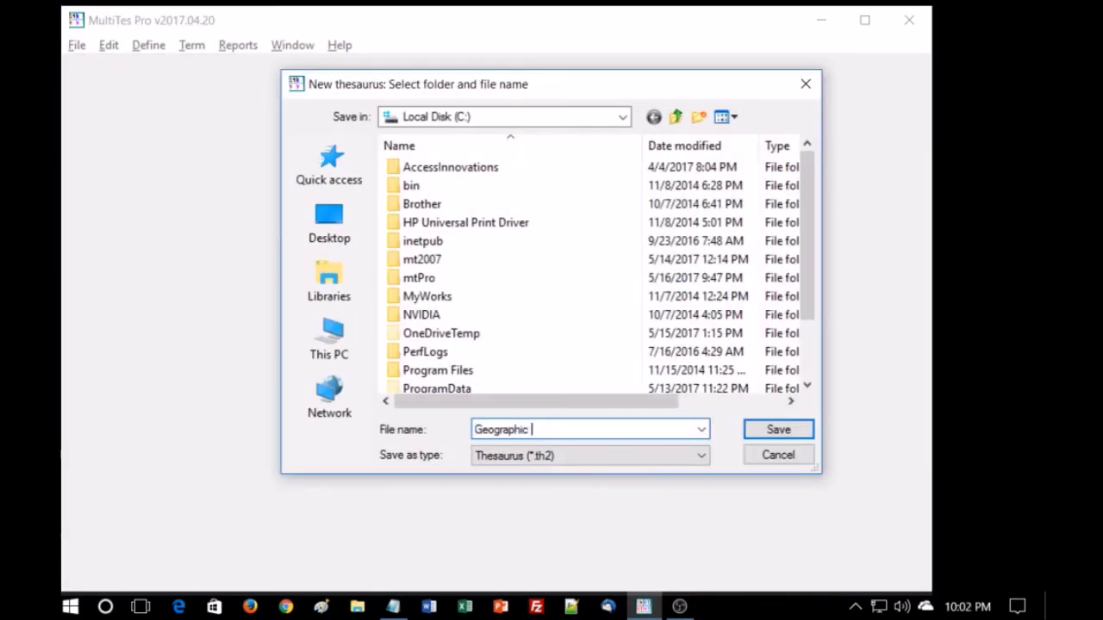
type("Locations")
key("Return")
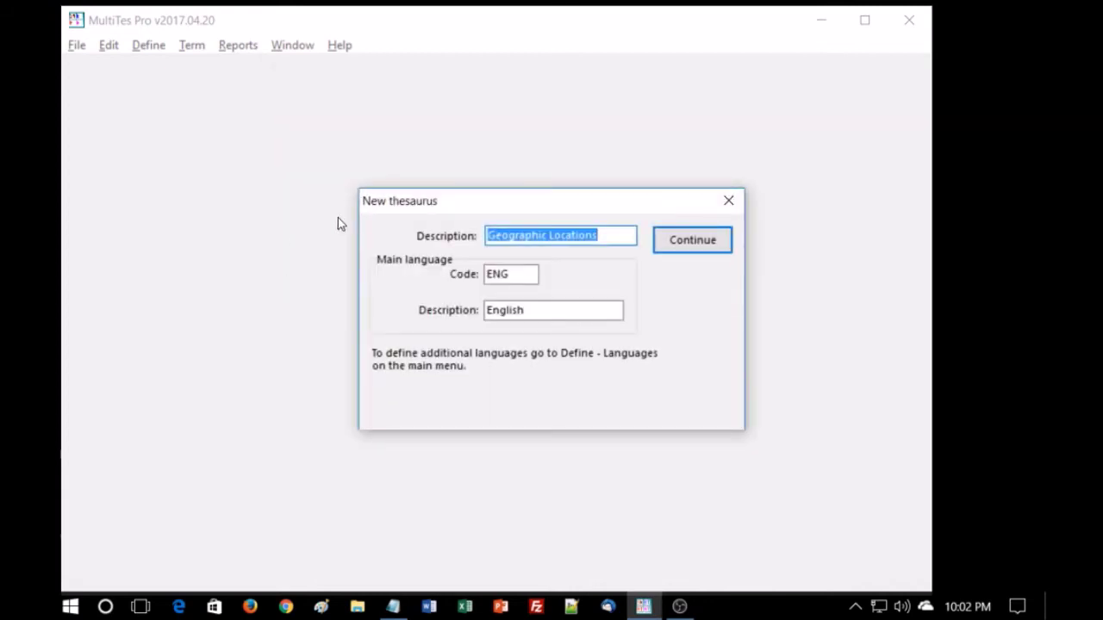
Step: Set the new thesaurus description to "Thesuarus of Geographic Locations" and create it with English (ENG) as the main language
left_click(489, 234)
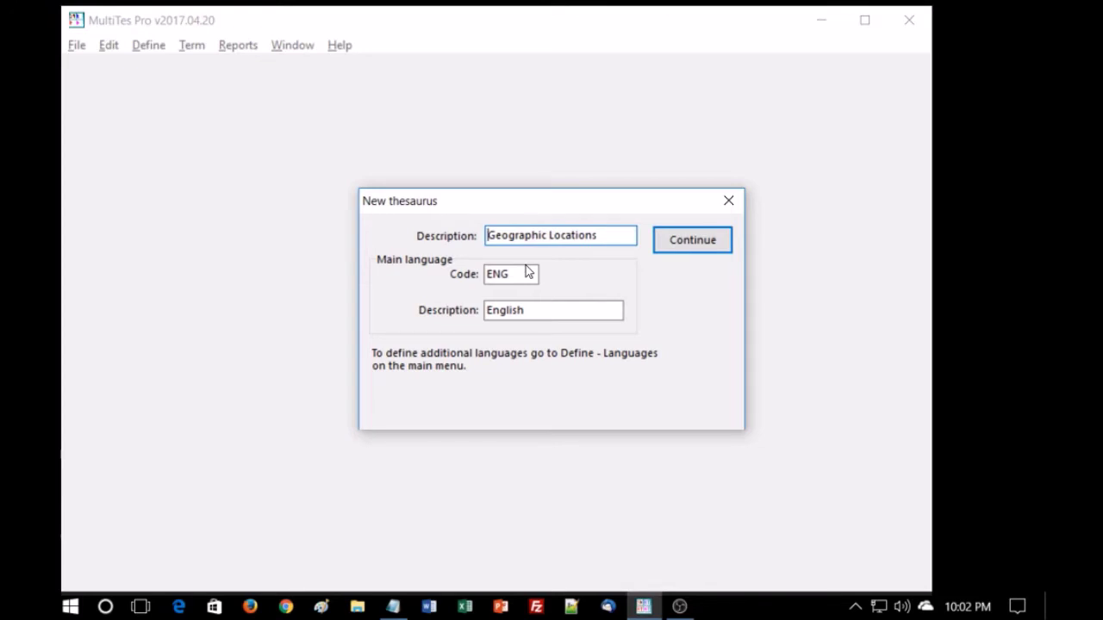
type("Thes")
type("uarus")
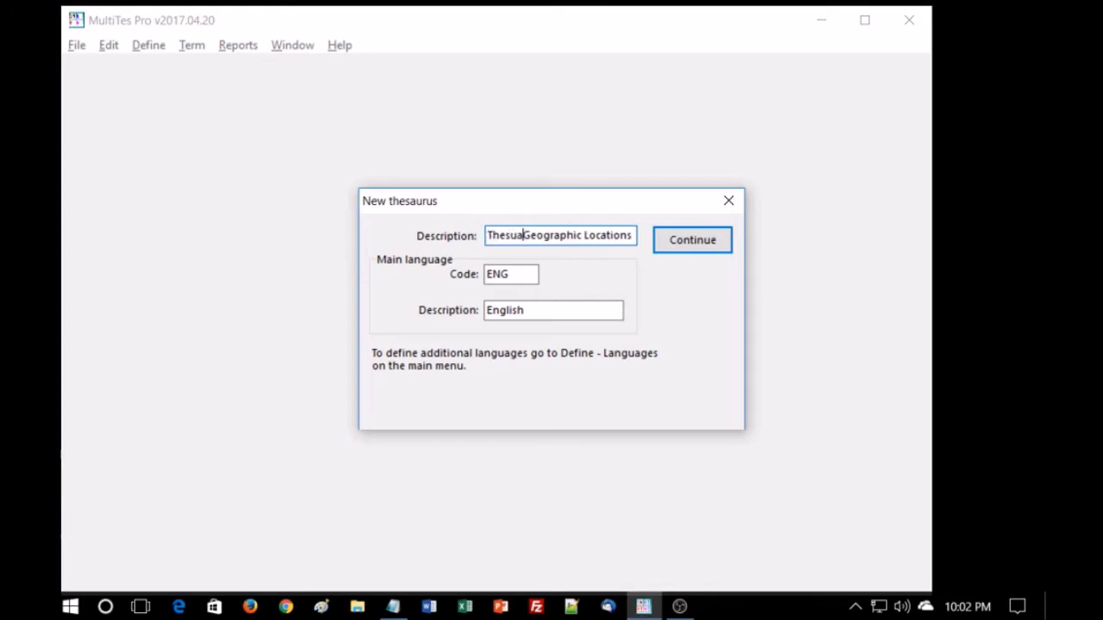
type(" of")
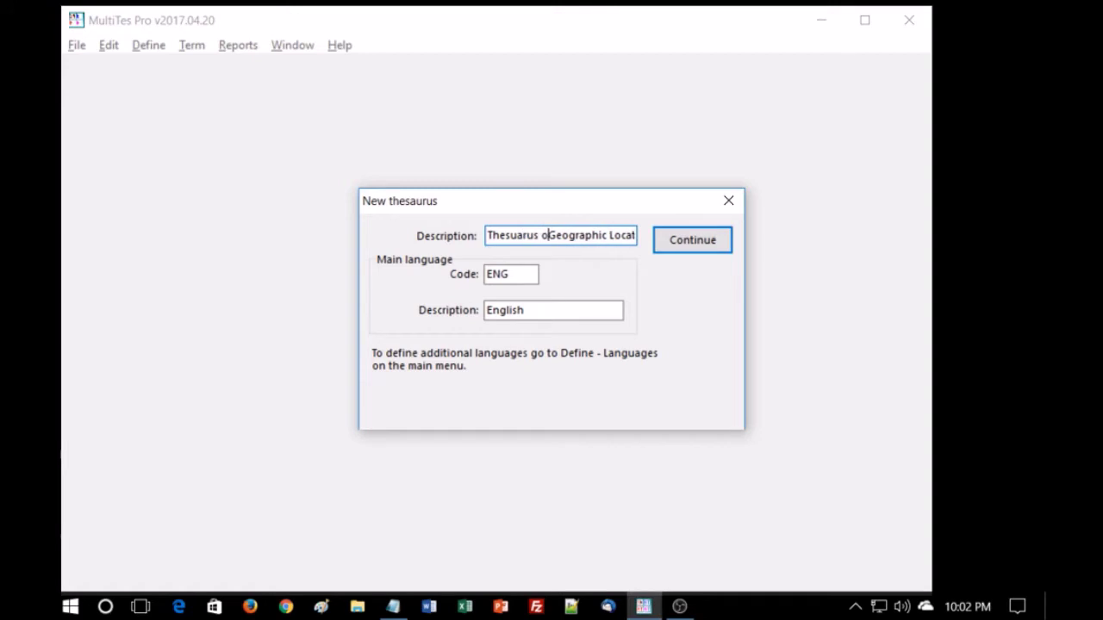
key("Return")
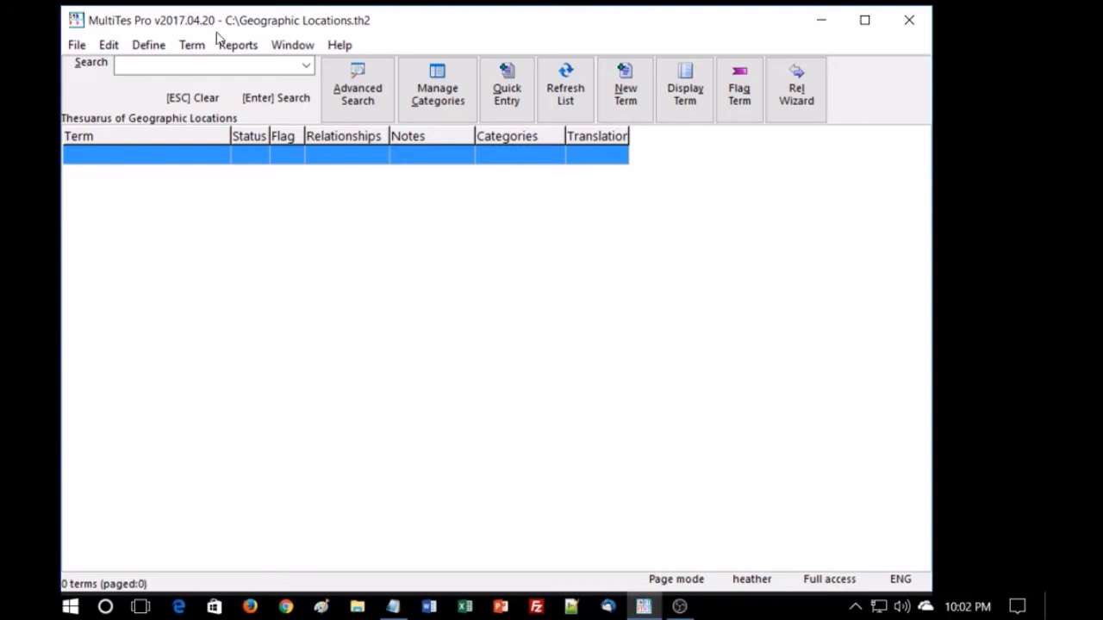
left_click(193, 45)
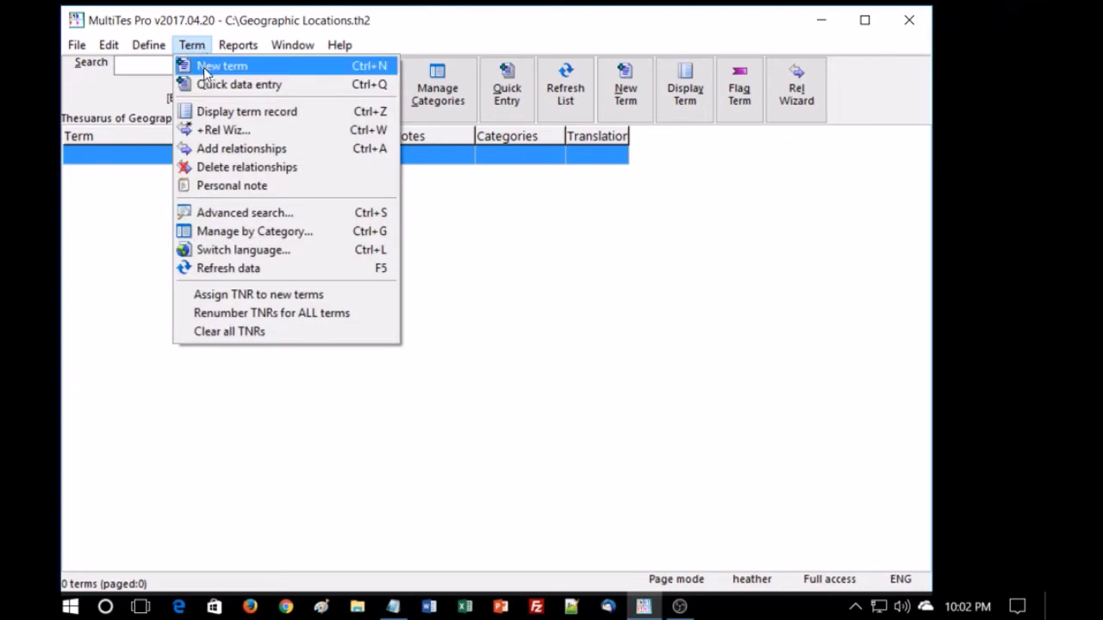
left_click(205, 67)
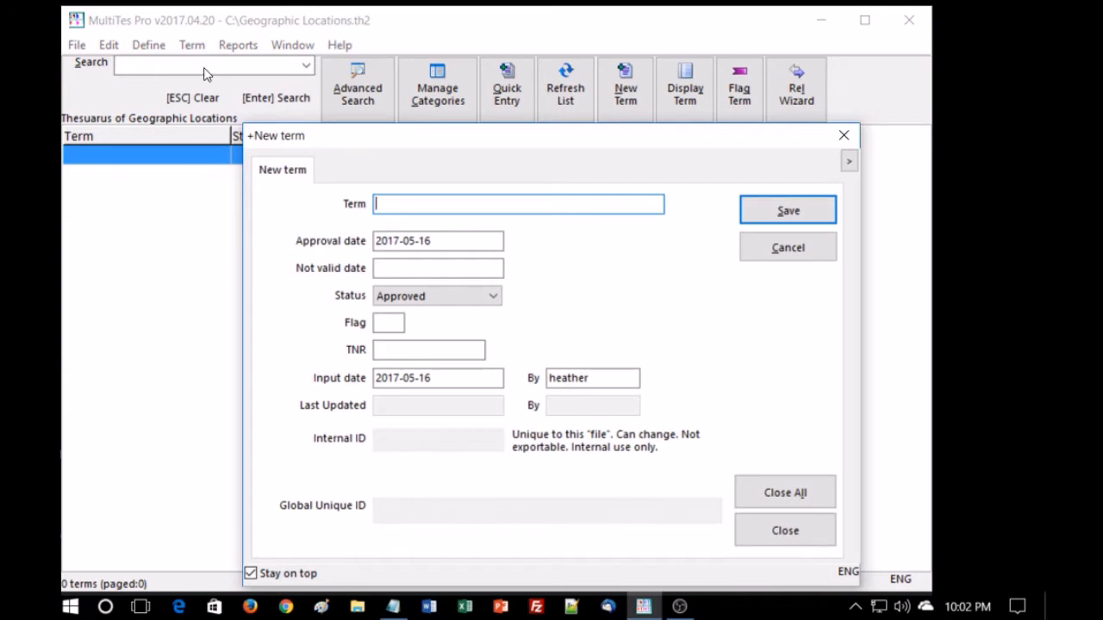
left_click(844, 137)
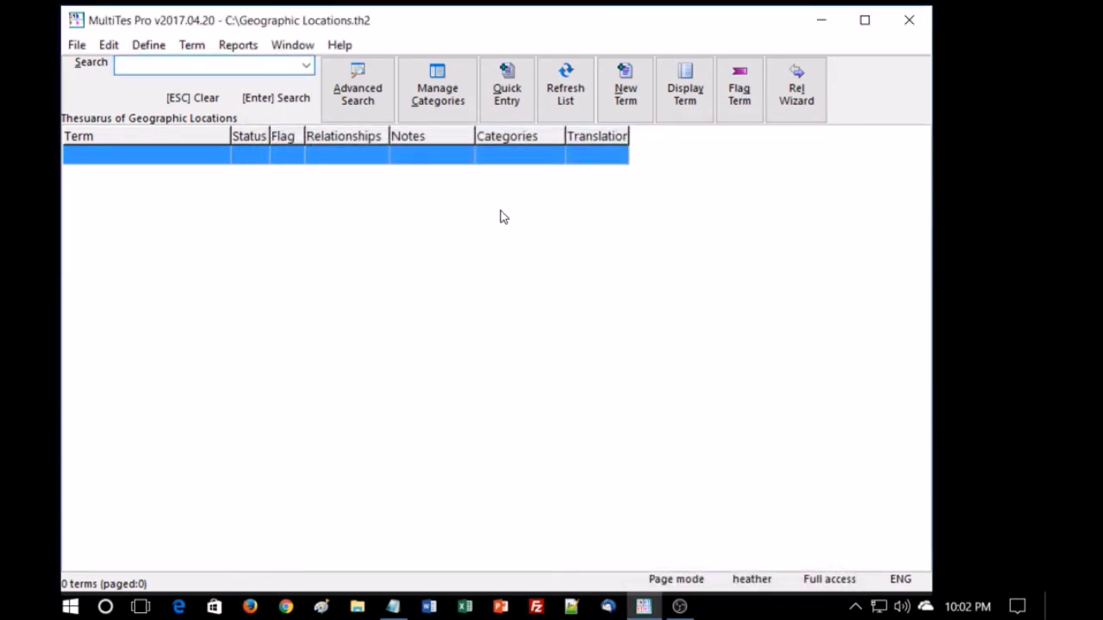
left_click(623, 104)
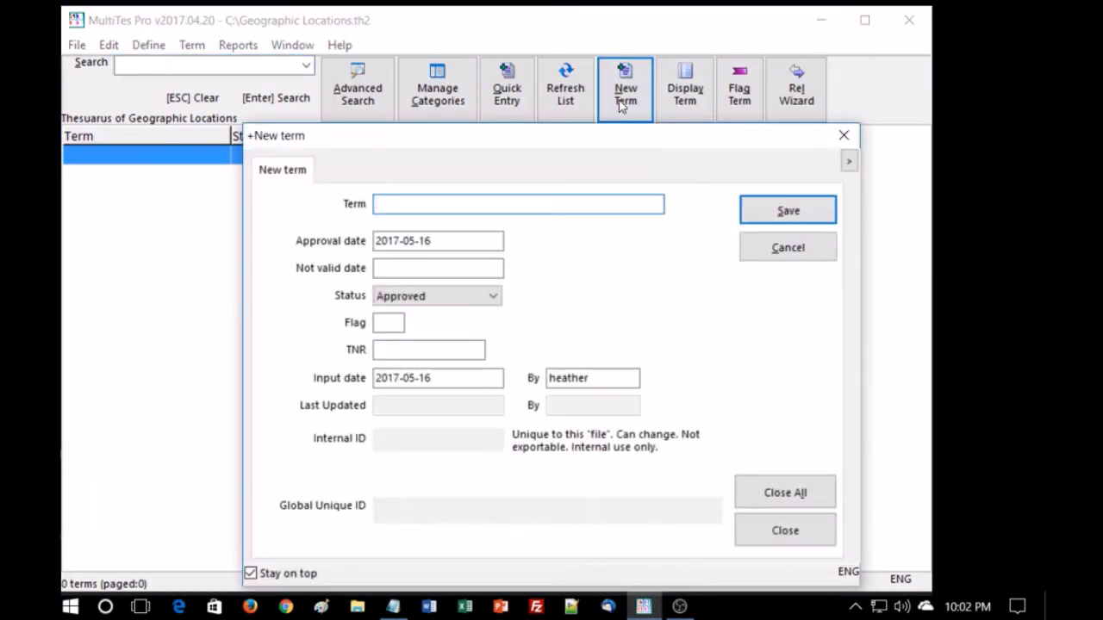
left_click(843, 138)
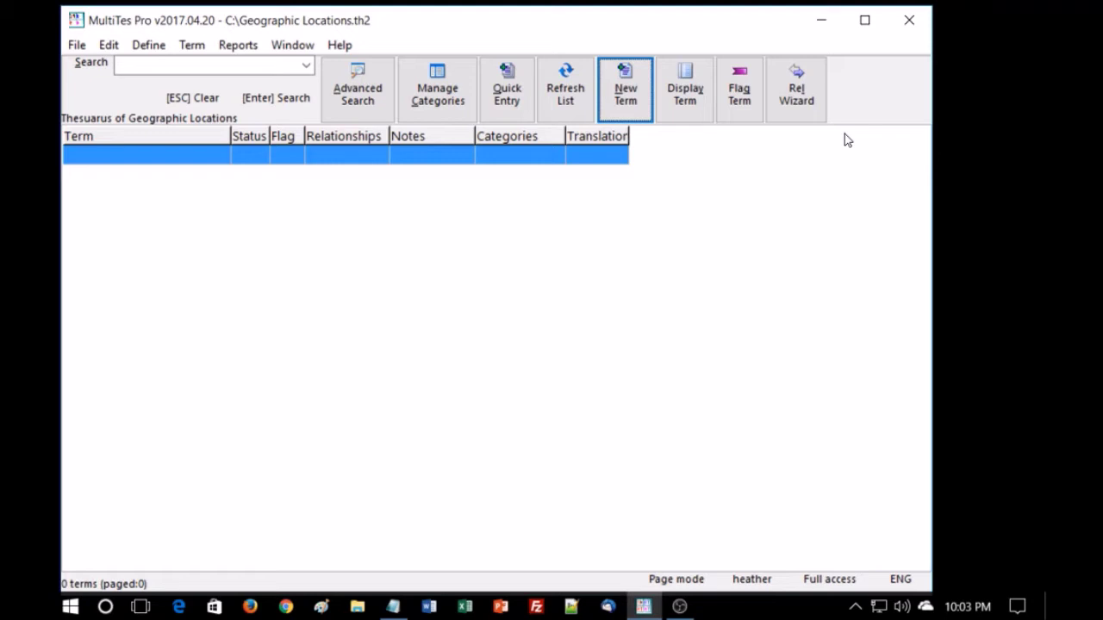
Step: Add the new term "United States of America" to the thesaurus with the default approved status
left_click(191, 45)
left_click(198, 66)
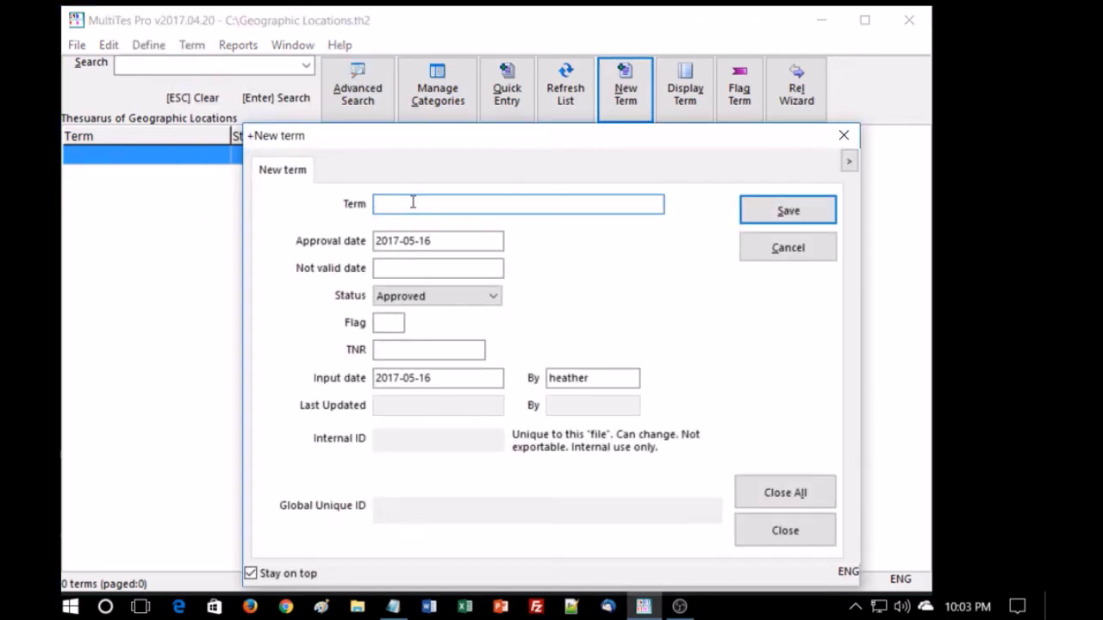
type("United States of America")
key("Return")
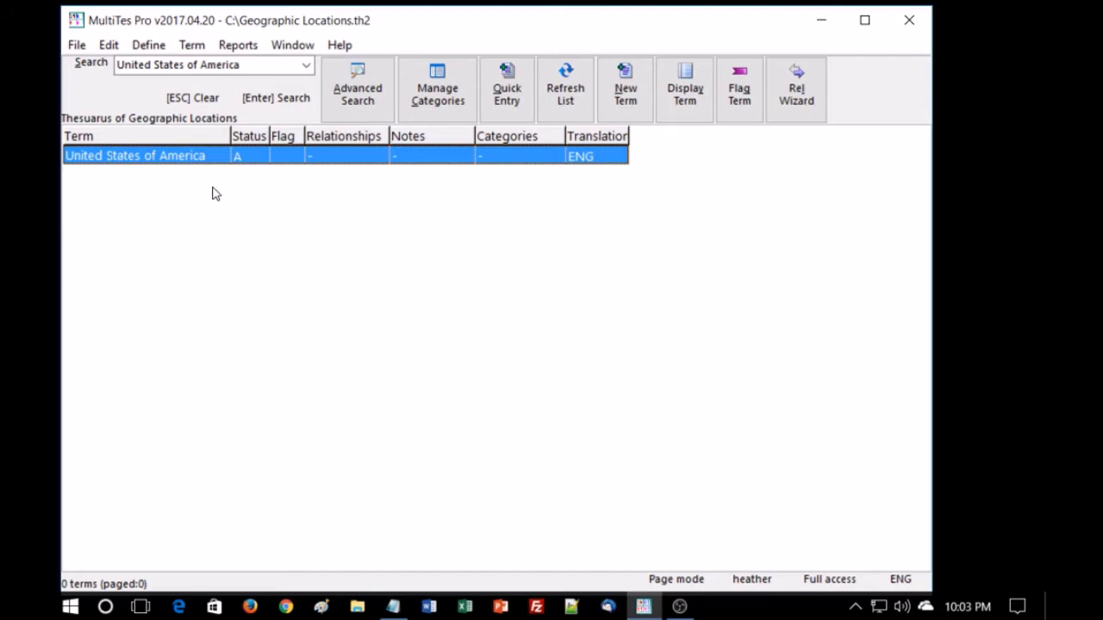
Step: Examine the relationship types offered for United States of America in the Relationship Wizard, from Broader Term to Scope Note, and close it
left_click(794, 100)
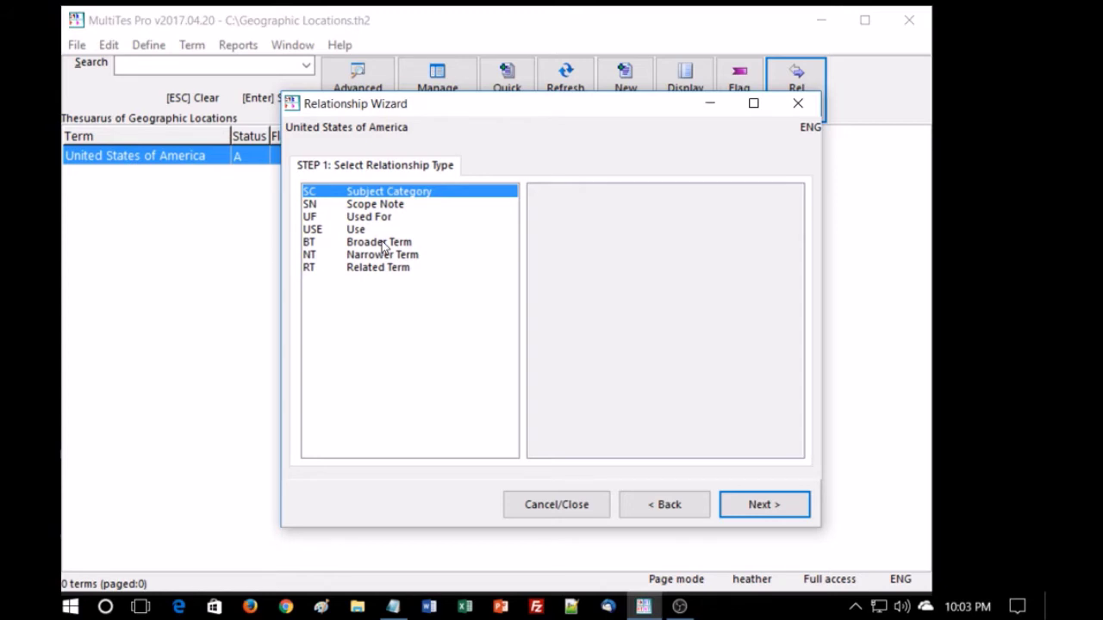
left_click(384, 247)
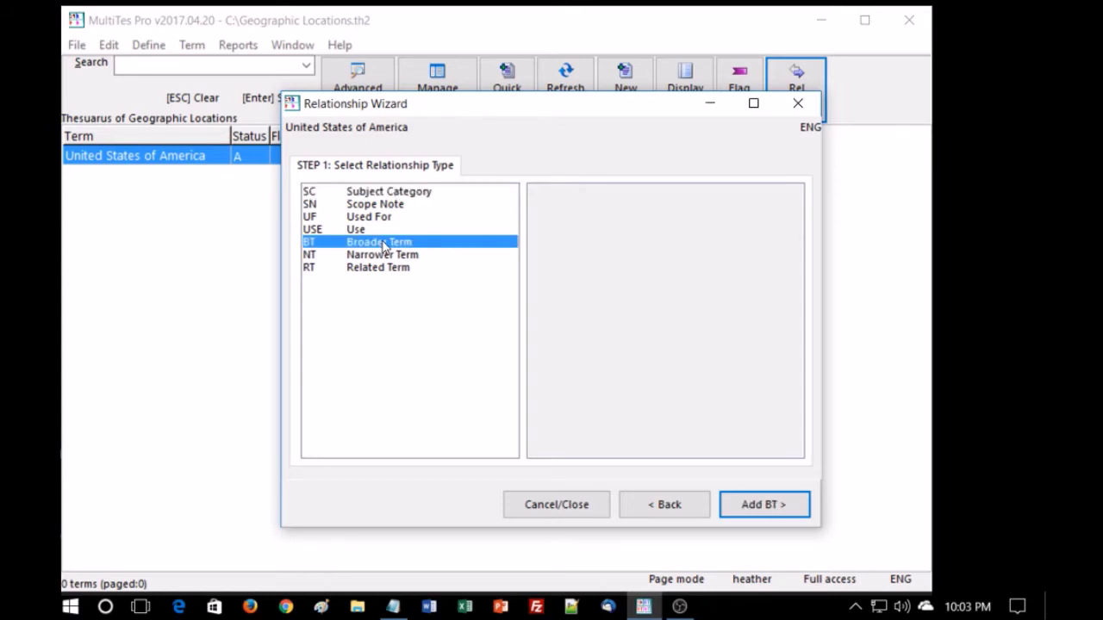
left_click(386, 256)
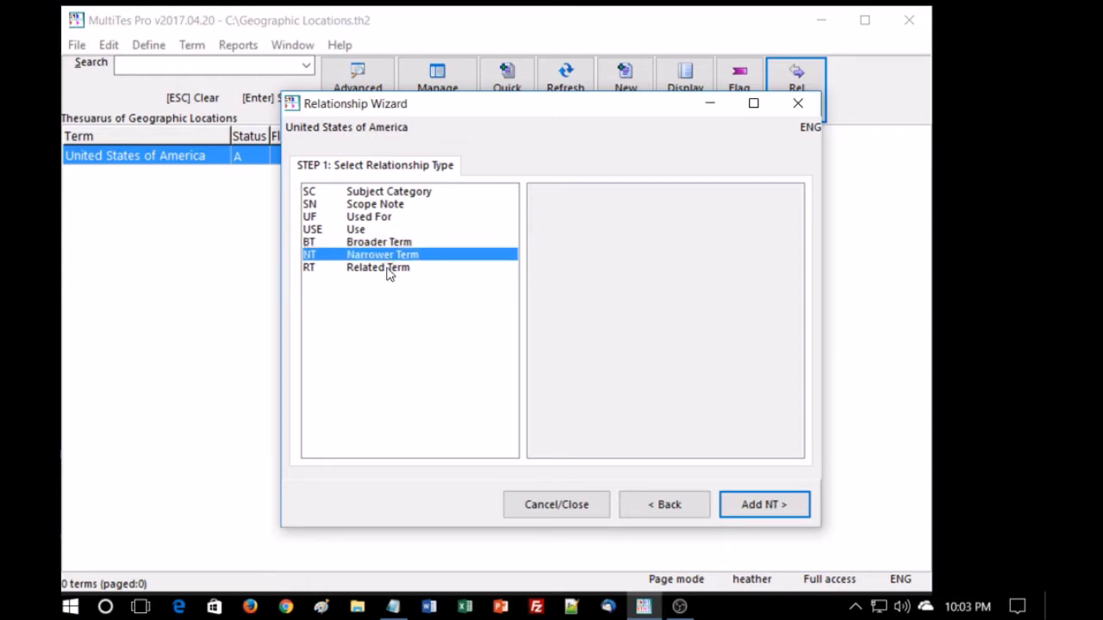
left_click(388, 269)
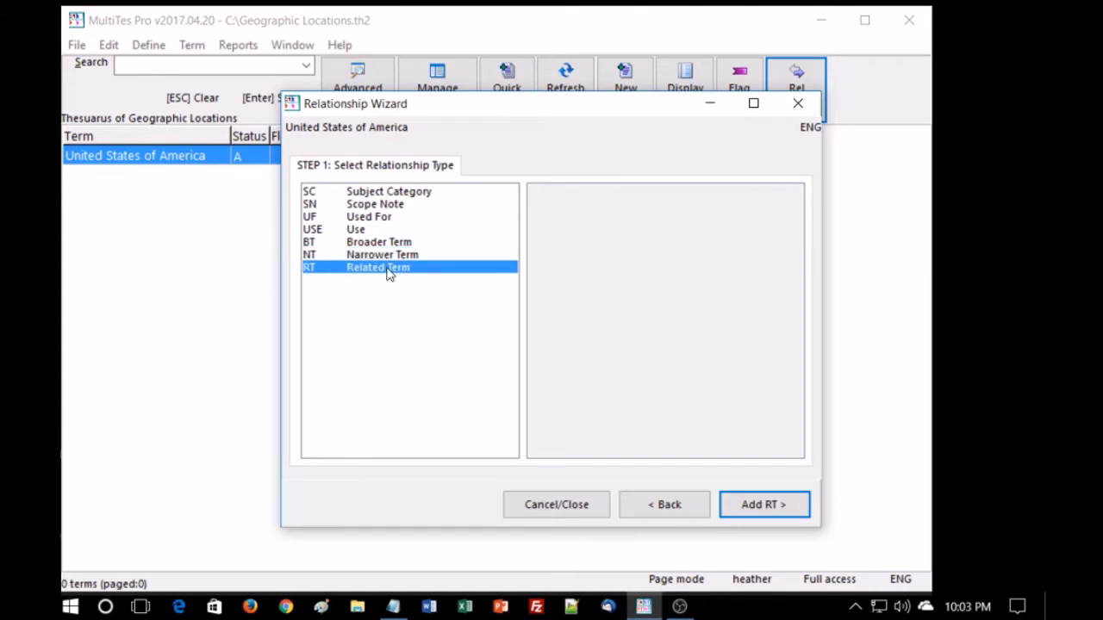
left_click(370, 230)
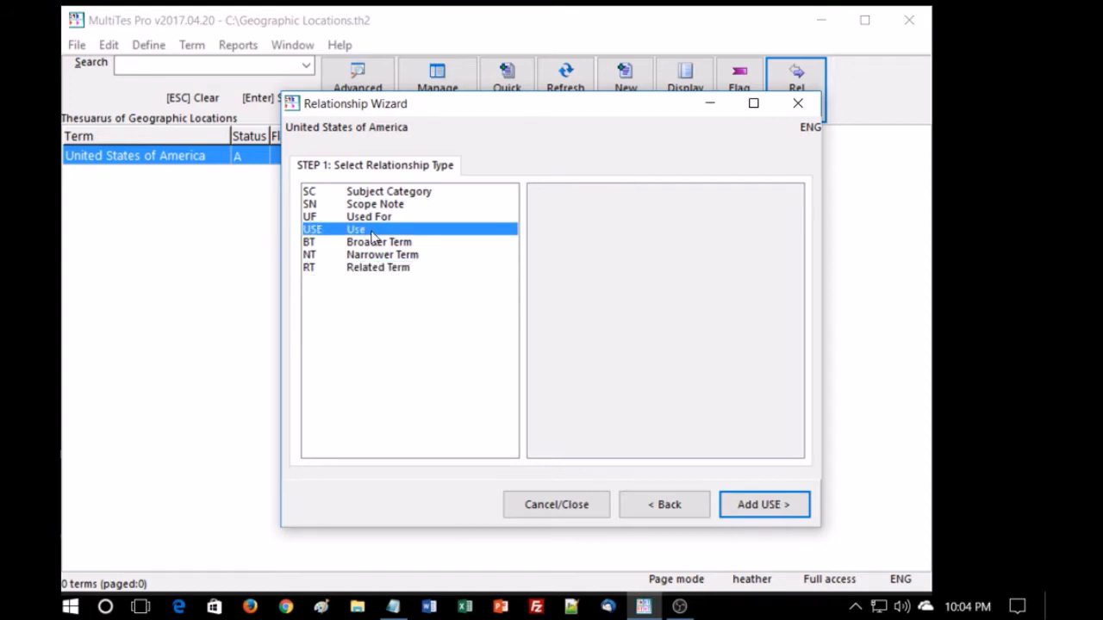
left_click(376, 217)
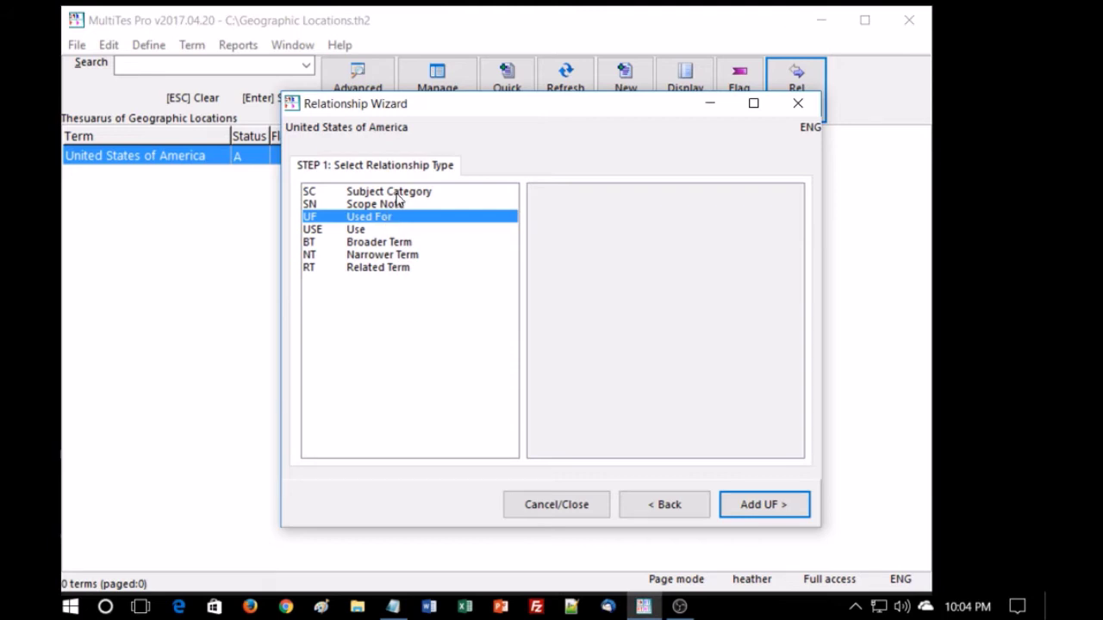
left_click(399, 193)
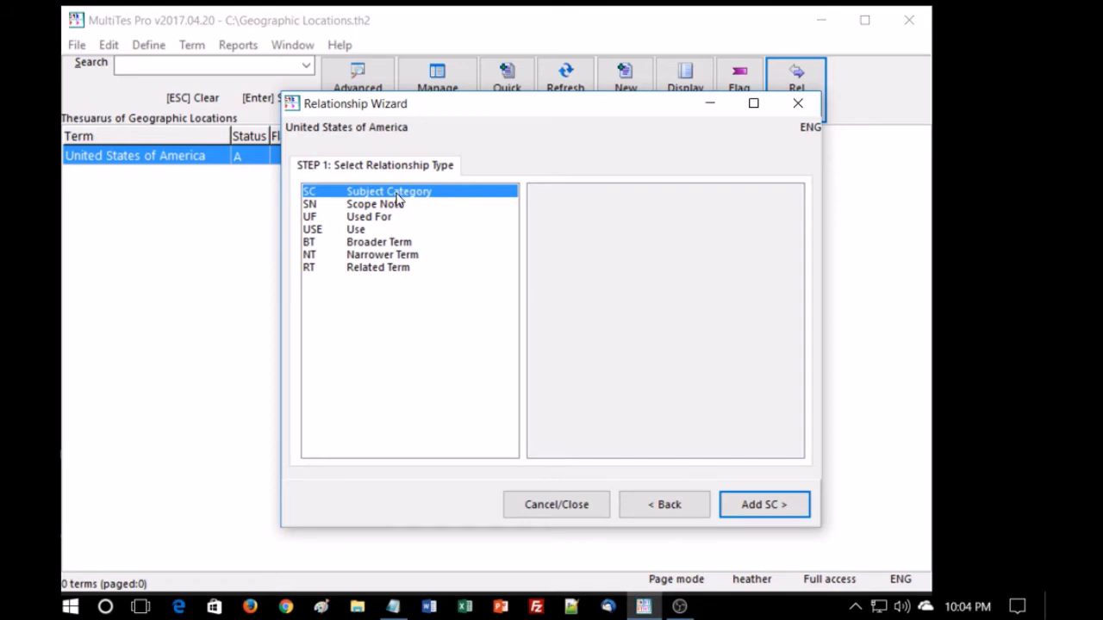
left_click(399, 206)
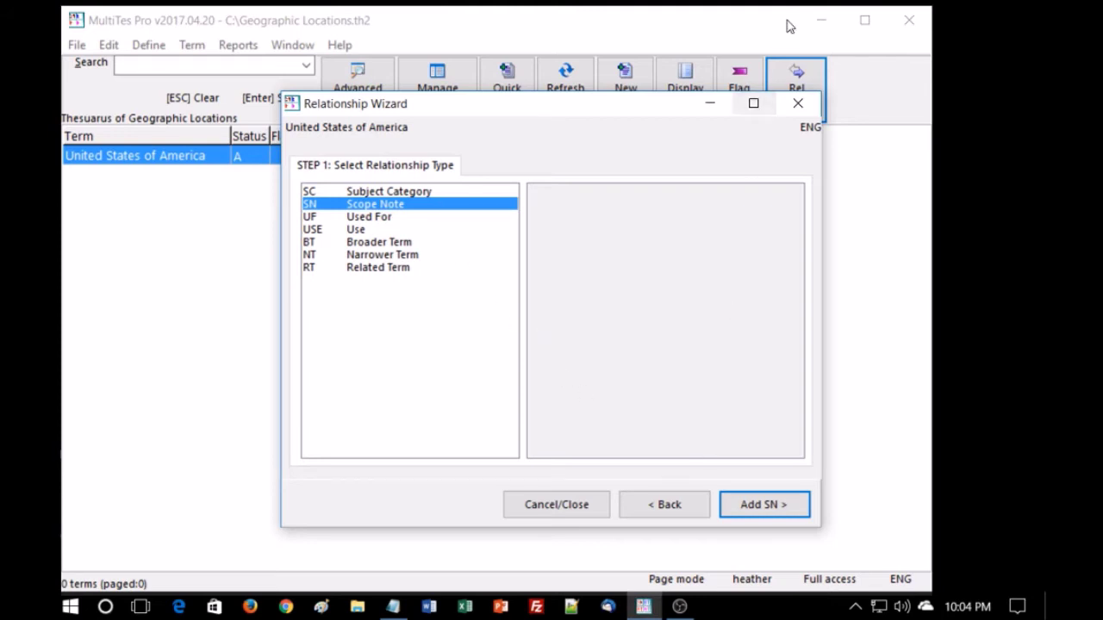
left_click(798, 105)
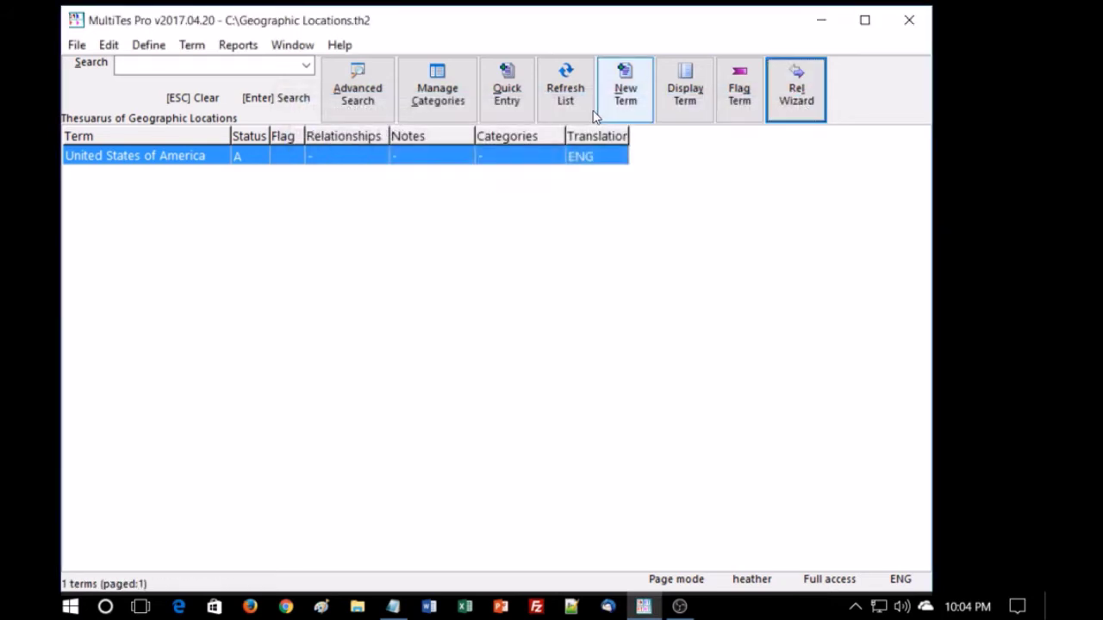
Step: View the Add relationships form and the Relationship Wizard for United States of America, closing each without adding a relationship
left_click(197, 47)
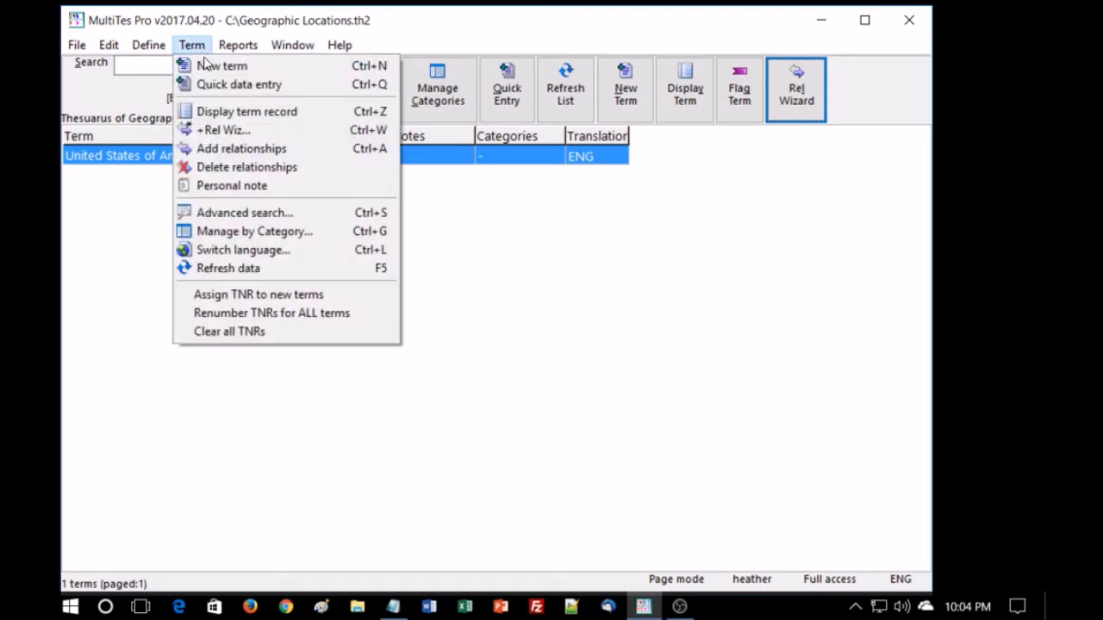
left_click(228, 149)
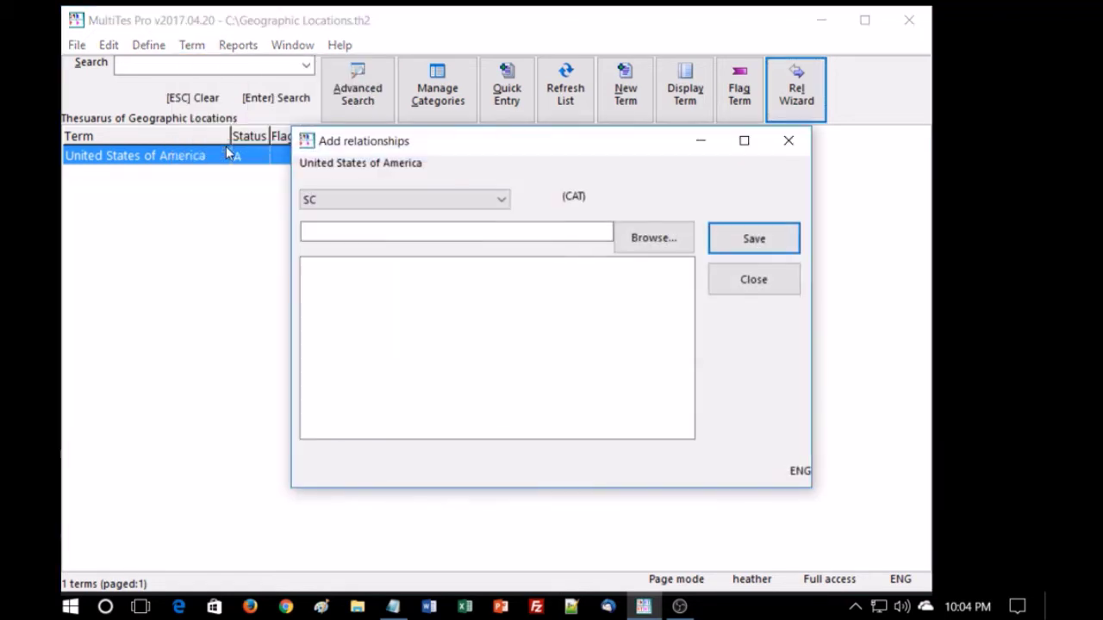
left_click(789, 142)
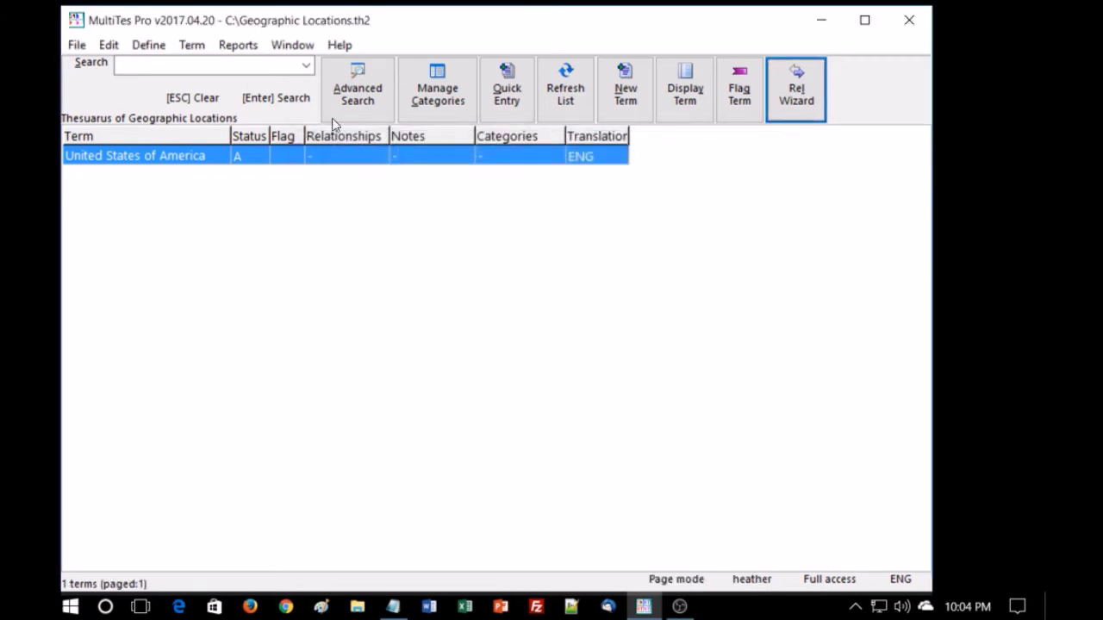
left_click(191, 47)
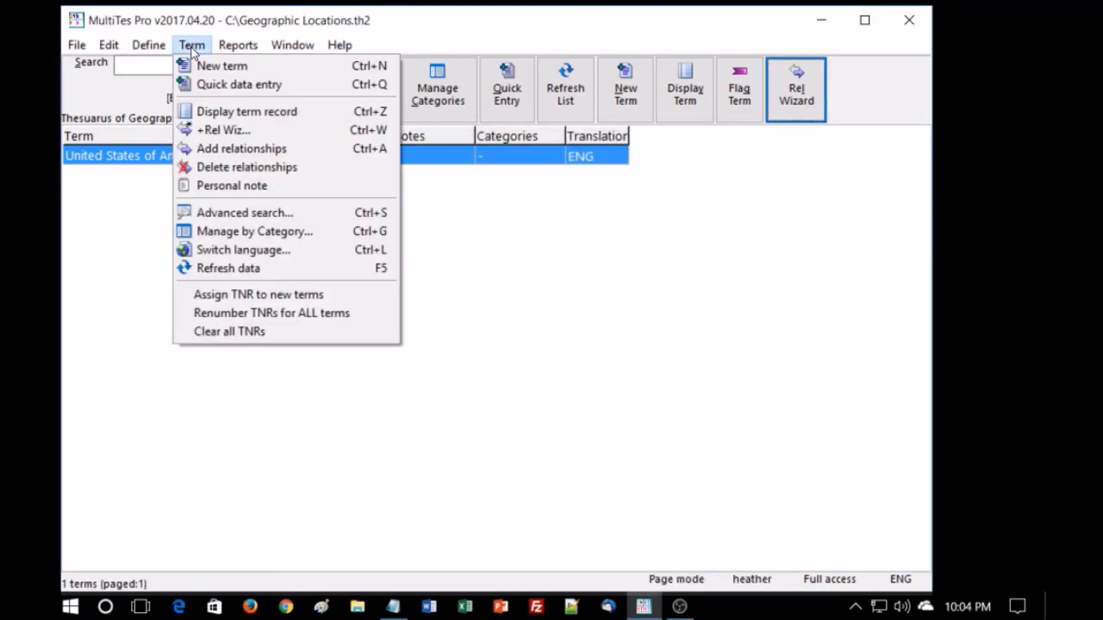
left_click(217, 131)
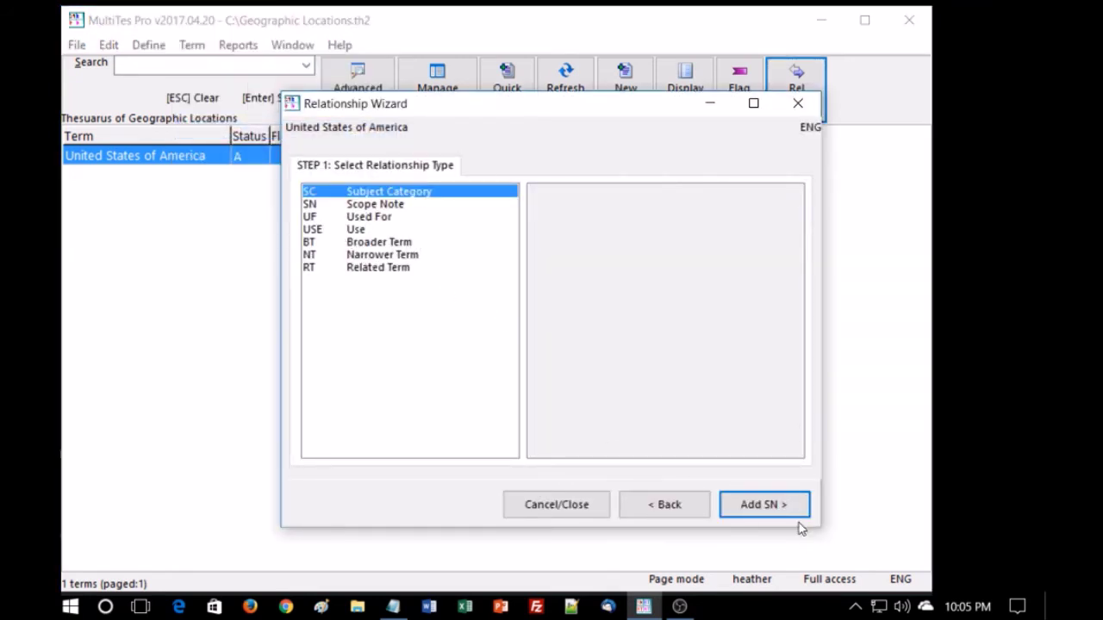
left_click(802, 102)
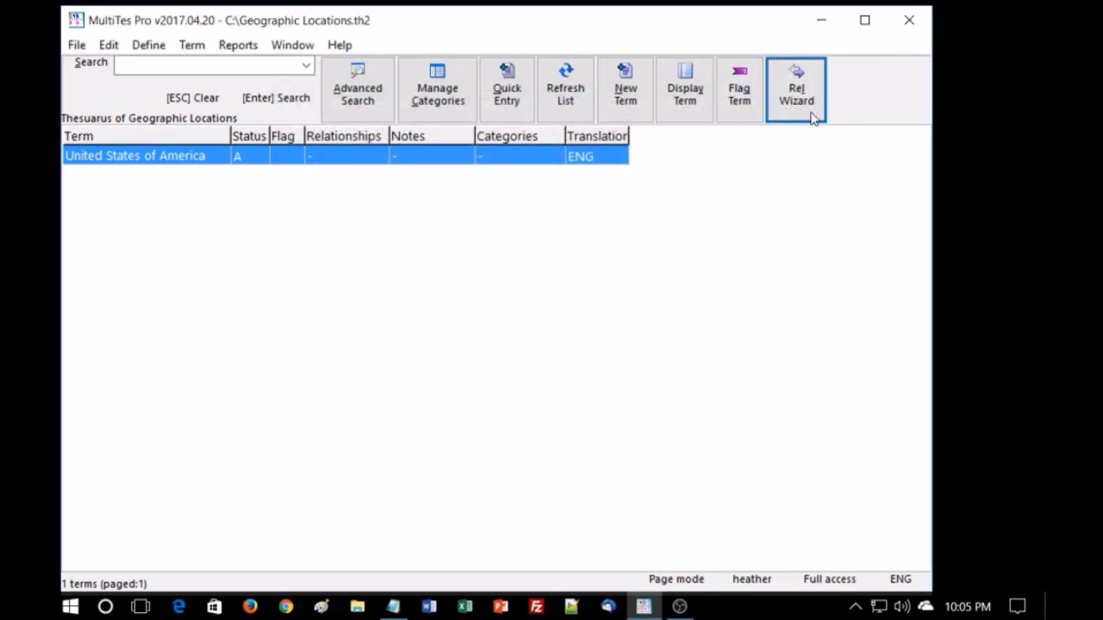
left_click(799, 102)
left_click(796, 101)
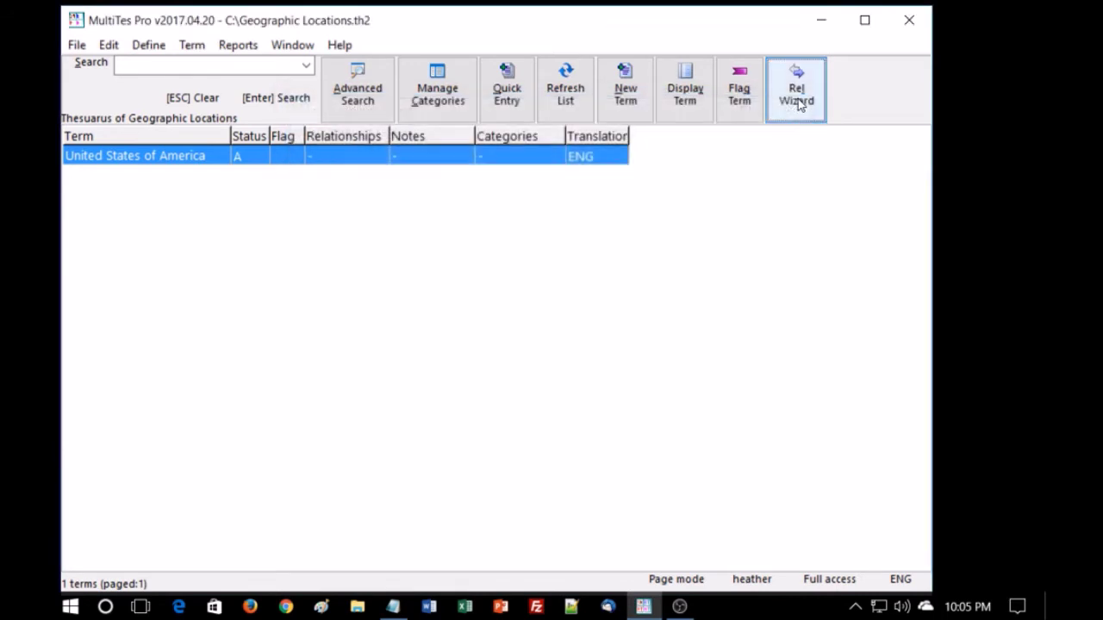
Step: Review the Relationship Wizard and the relationship type codes in the Add relationships form for the listed term, and close both
right_click(159, 160)
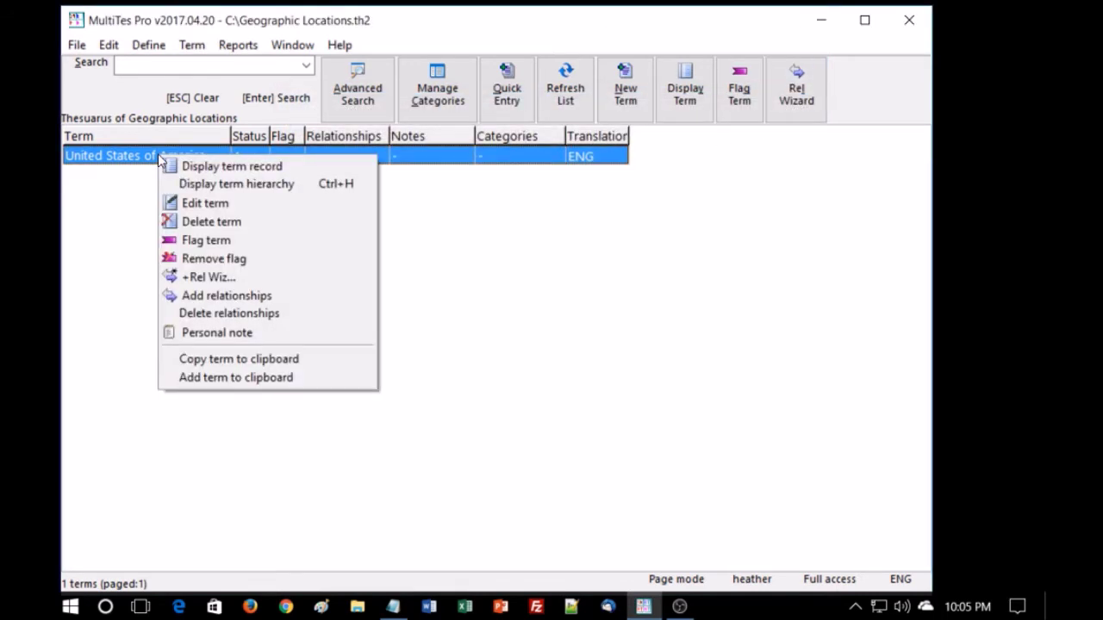
left_click(209, 278)
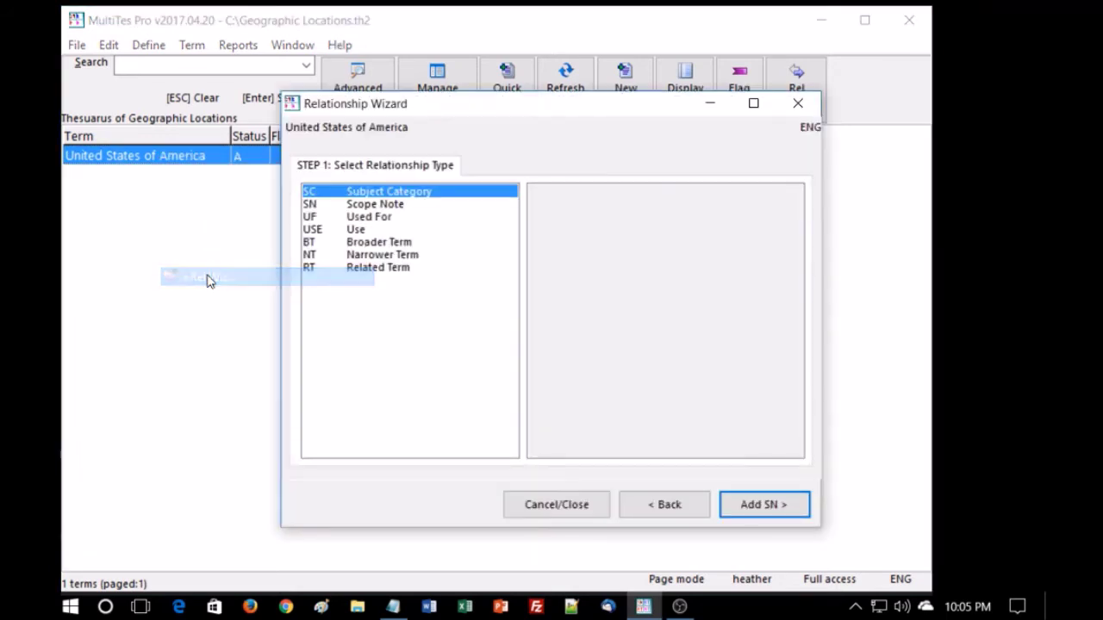
left_click(799, 101)
right_click(160, 159)
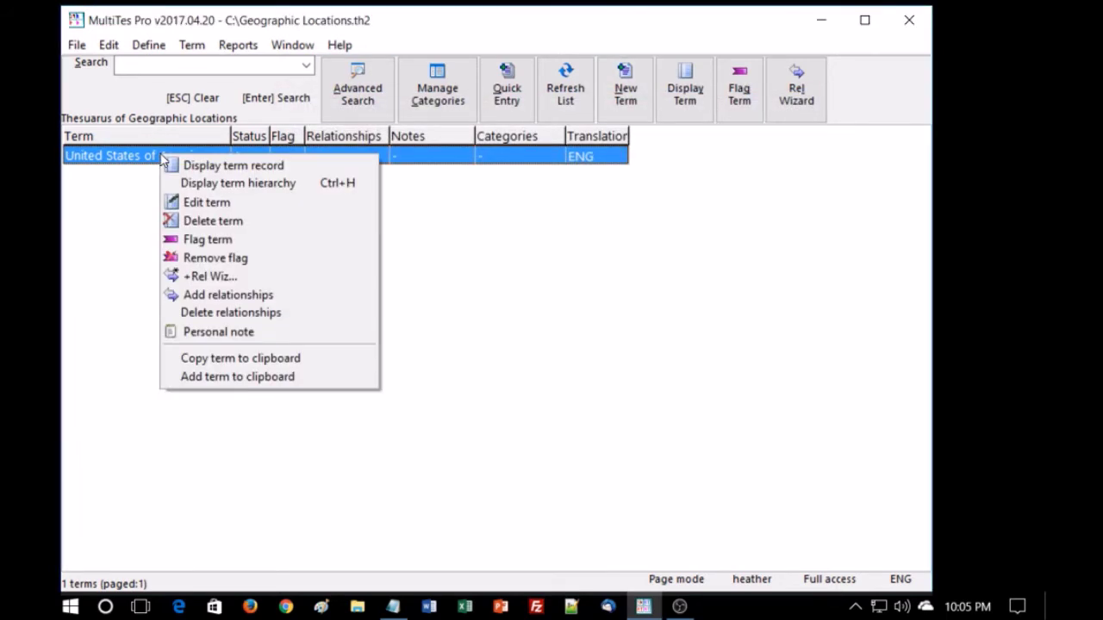
left_click(204, 292)
left_click(503, 200)
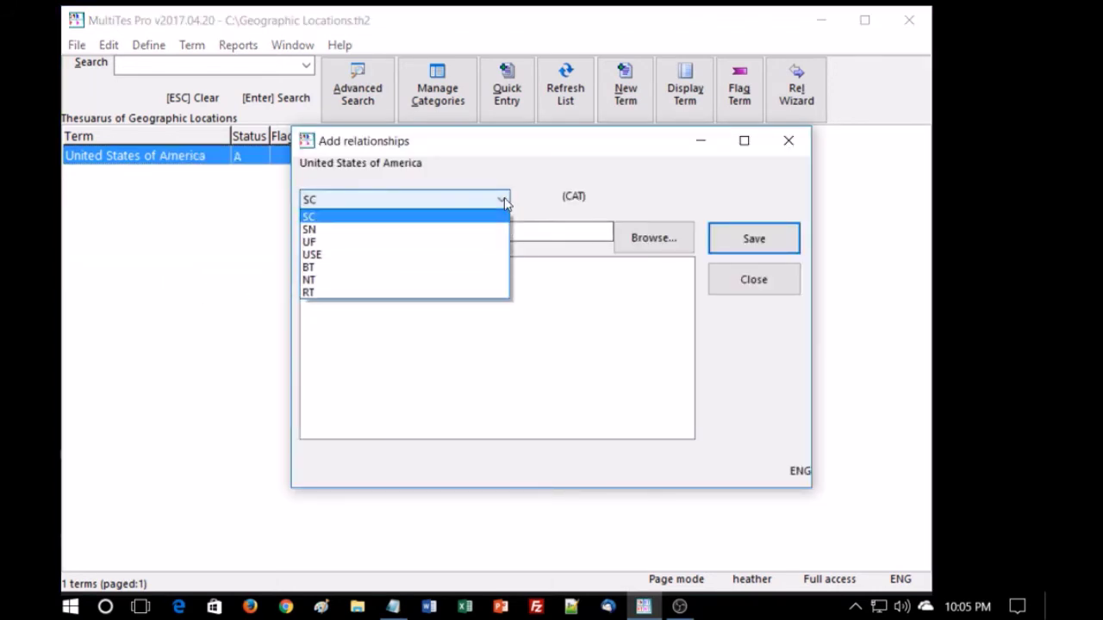
left_click(504, 202)
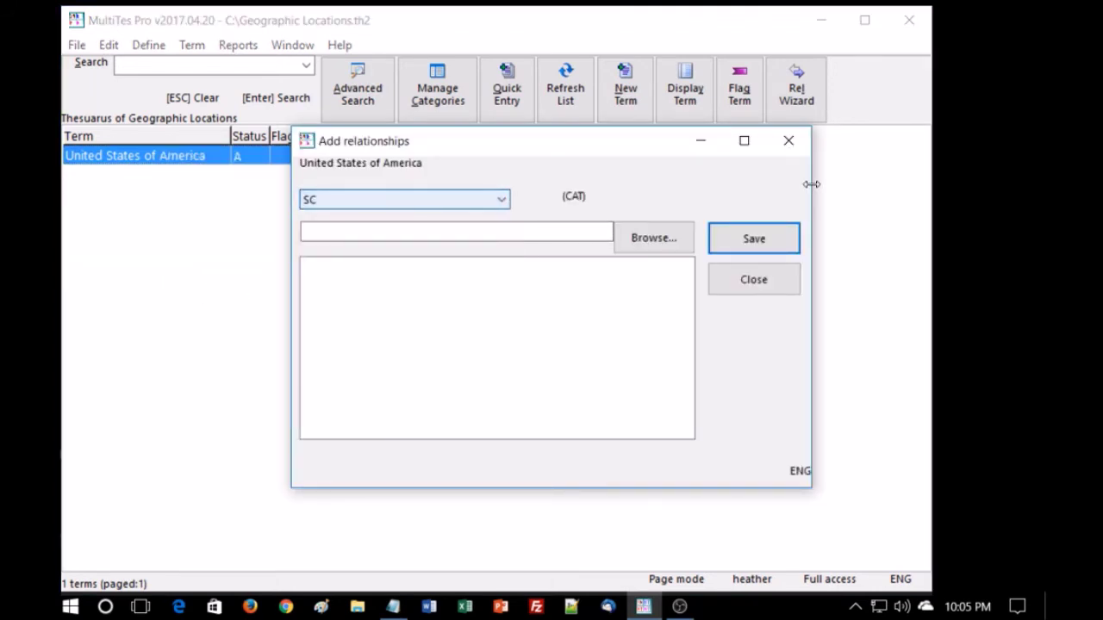
left_click(788, 142)
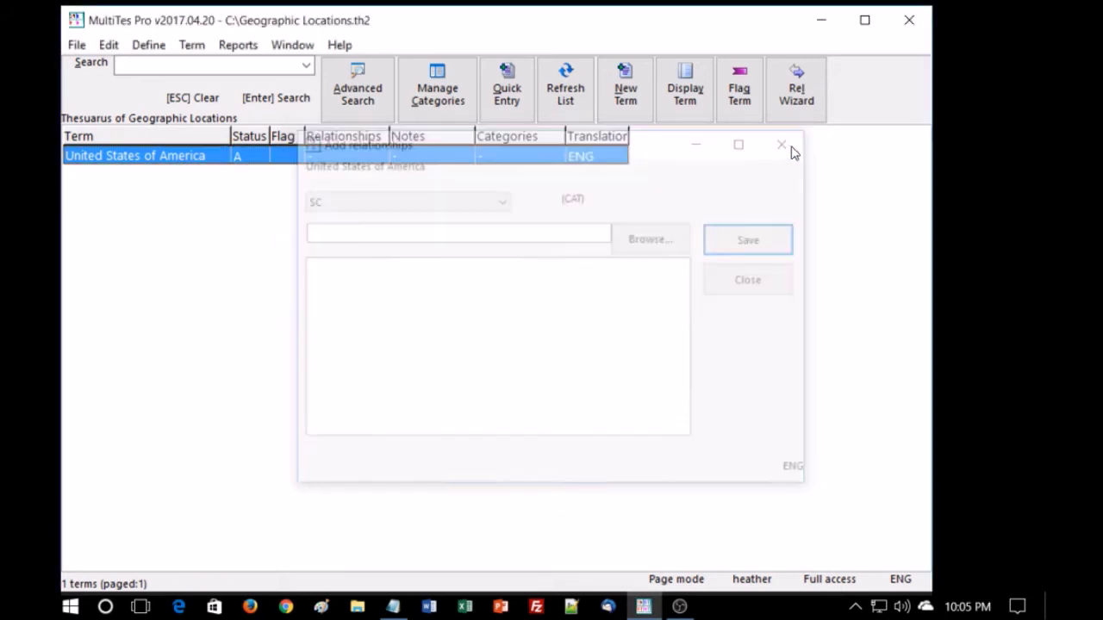
Step: Open the United States of America record and view its Add relationships form and Relationship Wizard, closing both
double_click(147, 156)
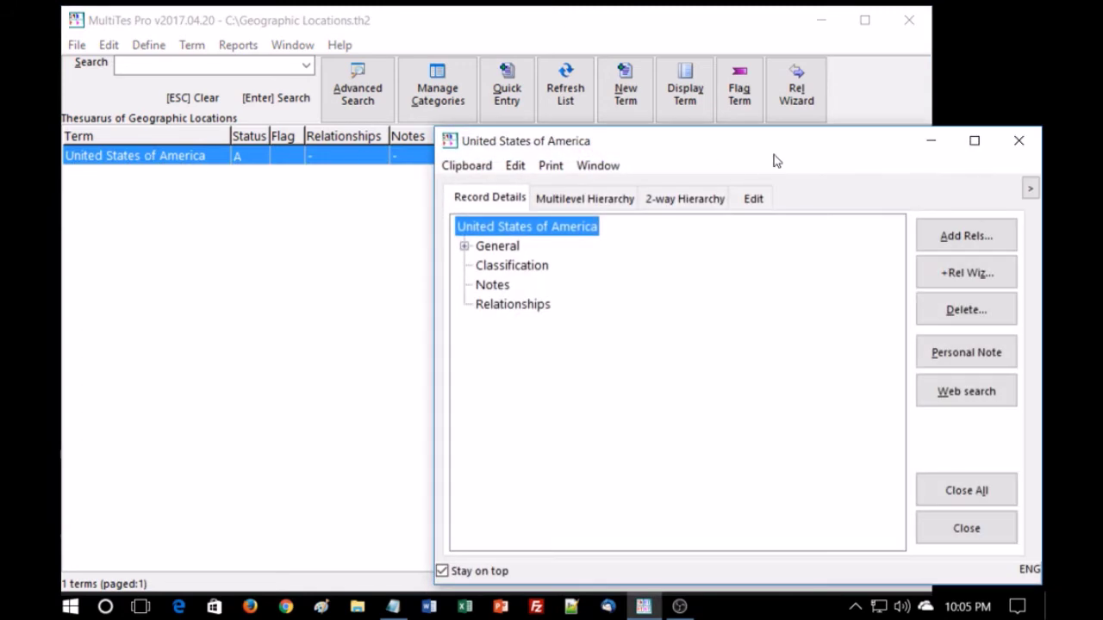
left_click_drag(739, 157, 666, 157)
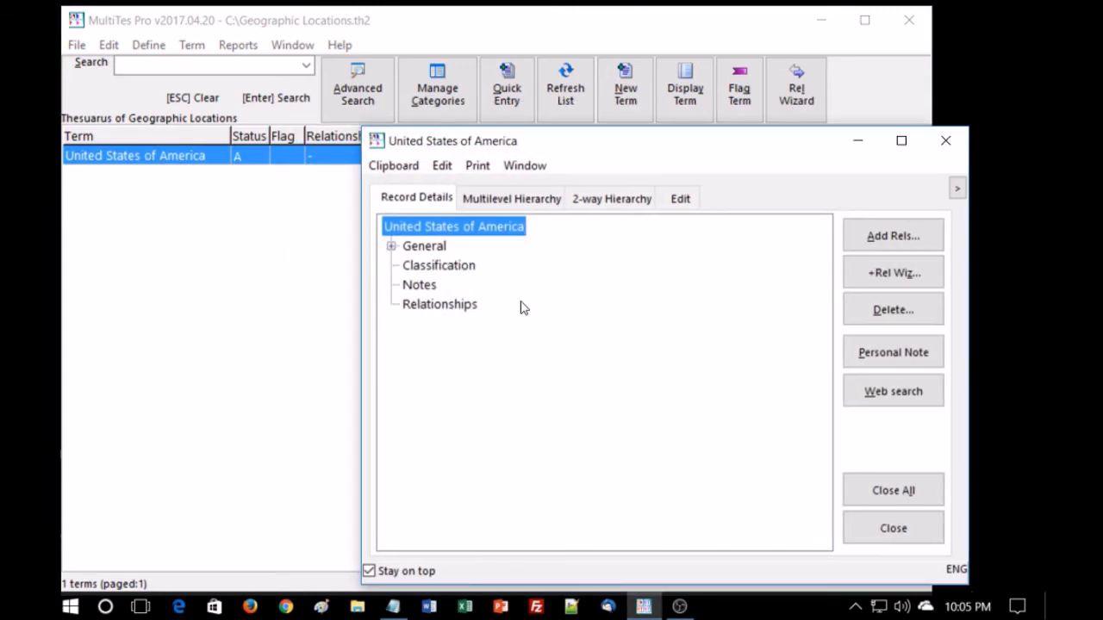
left_click(911, 241)
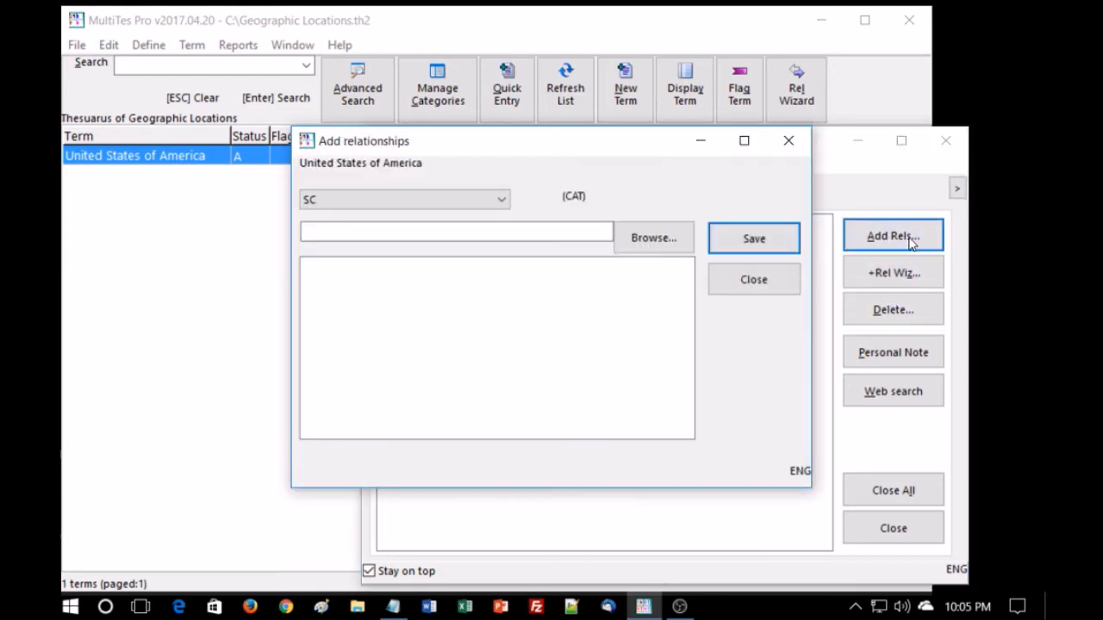
left_click(789, 140)
left_click(905, 272)
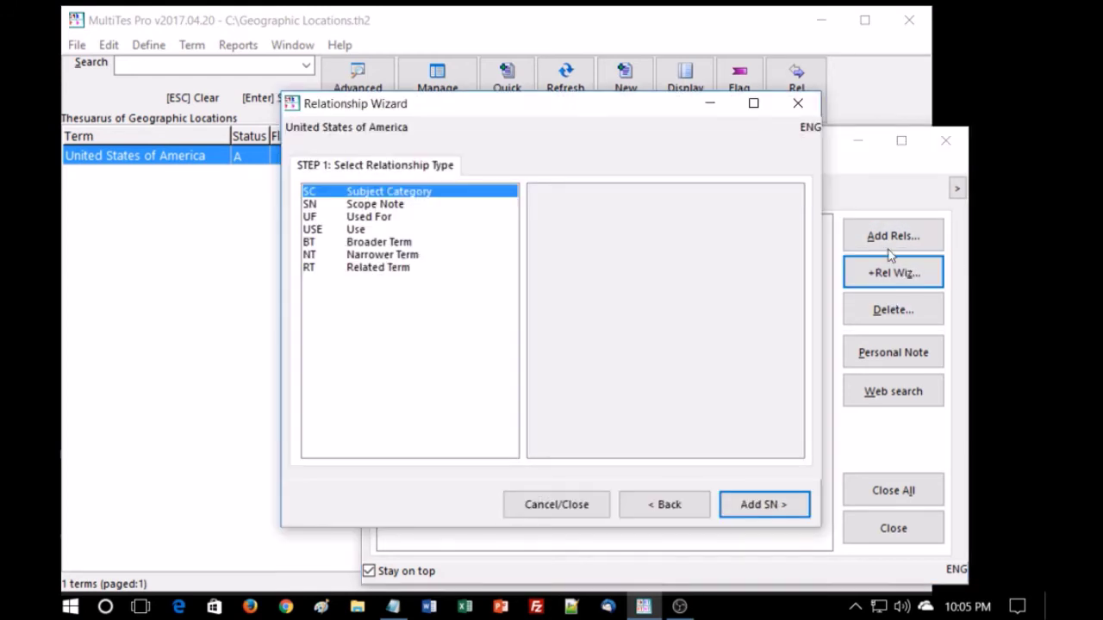
left_click(796, 104)
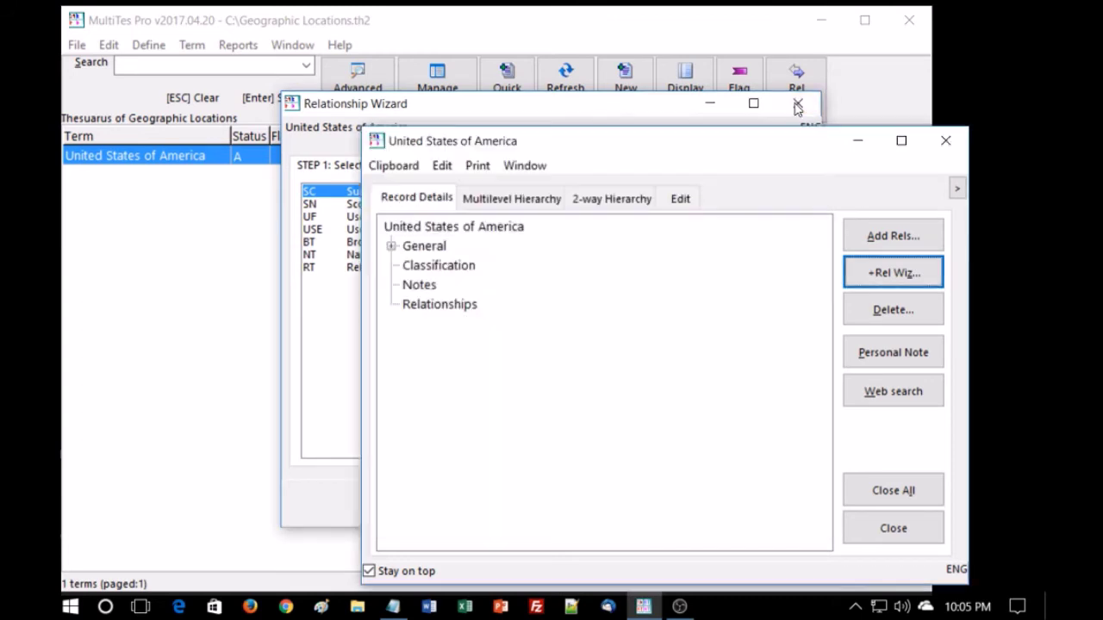
Step: Add USA as a UF relationship of United States of America, accepting its creation as a new term
left_click(888, 240)
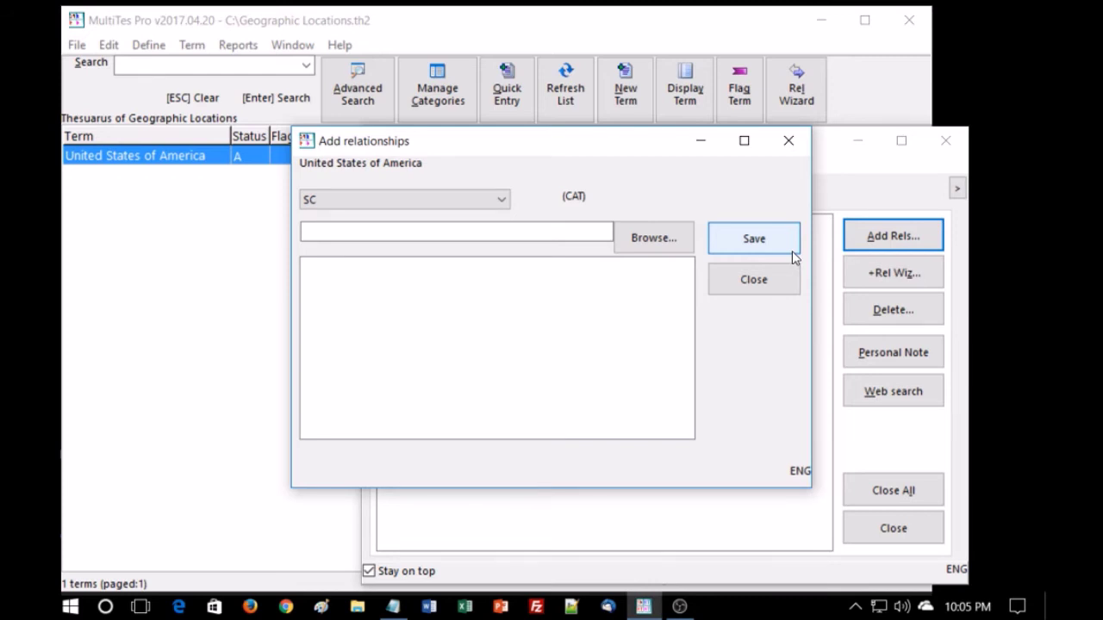
left_click(504, 202)
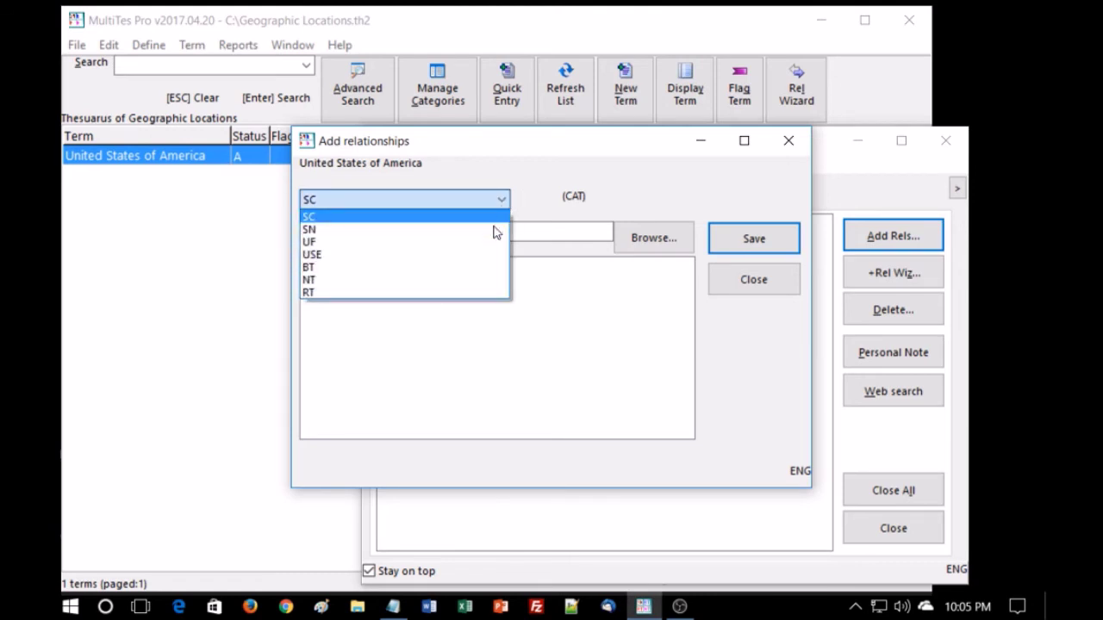
left_click(491, 250)
left_click(477, 229)
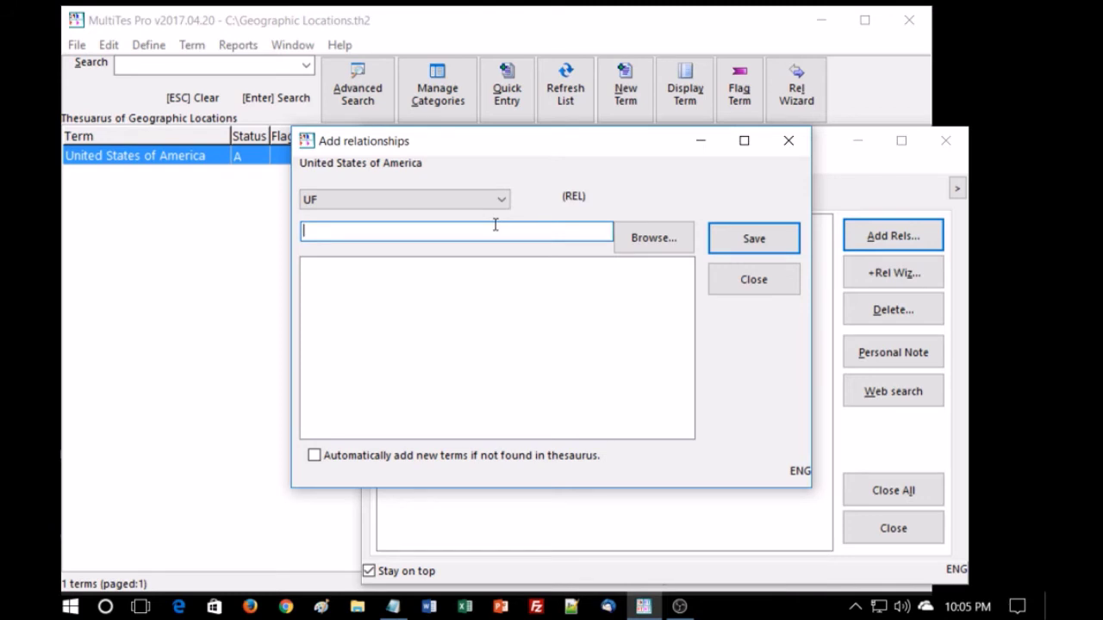
type("USA")
key("Return")
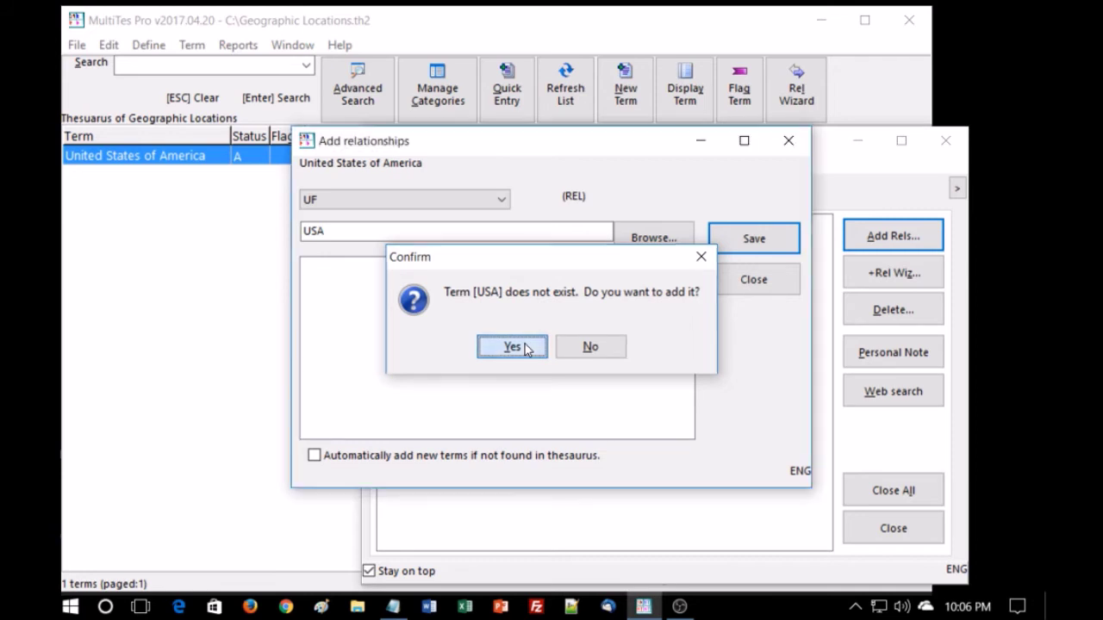
left_click(524, 345)
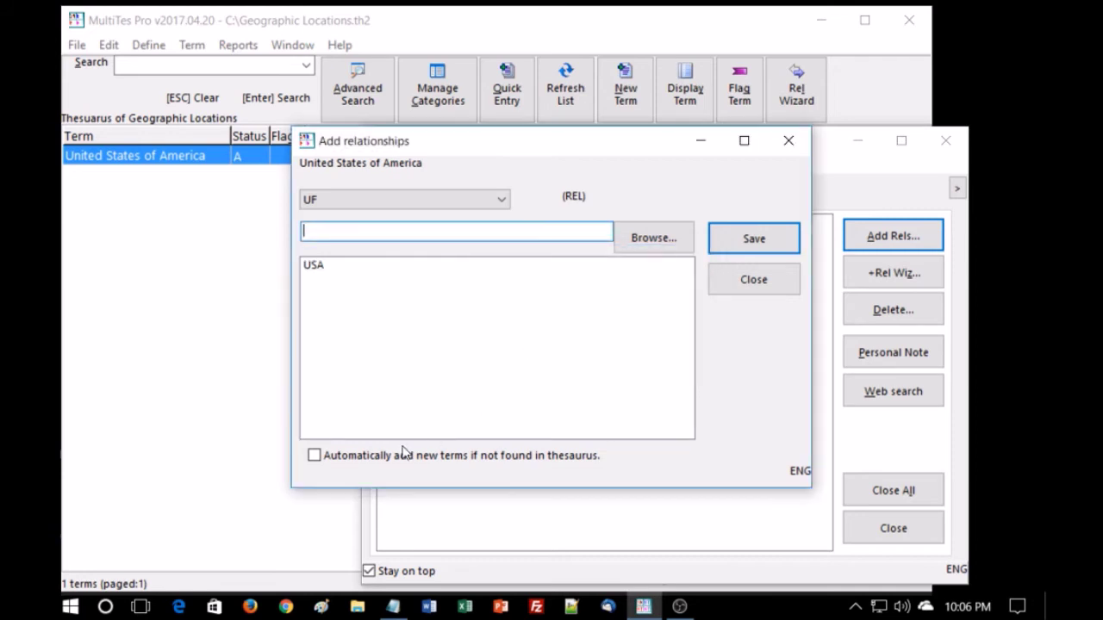
Step: Enable automatic adding of terms not found in the thesaurus, add United States as another UF relationship, and close the term record
left_click(315, 456)
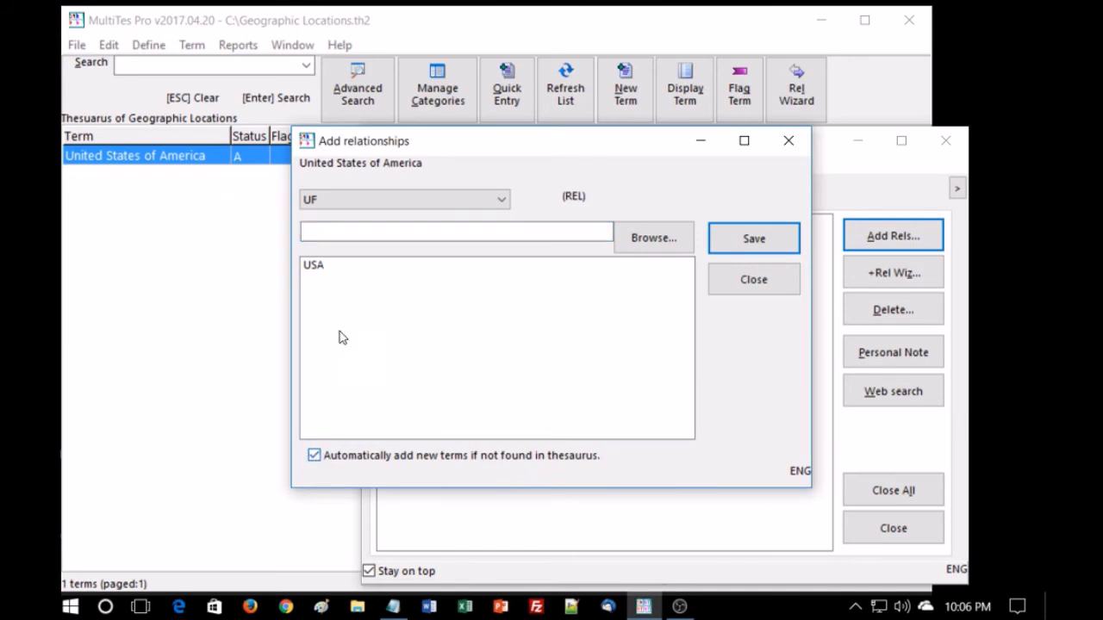
left_click(336, 229)
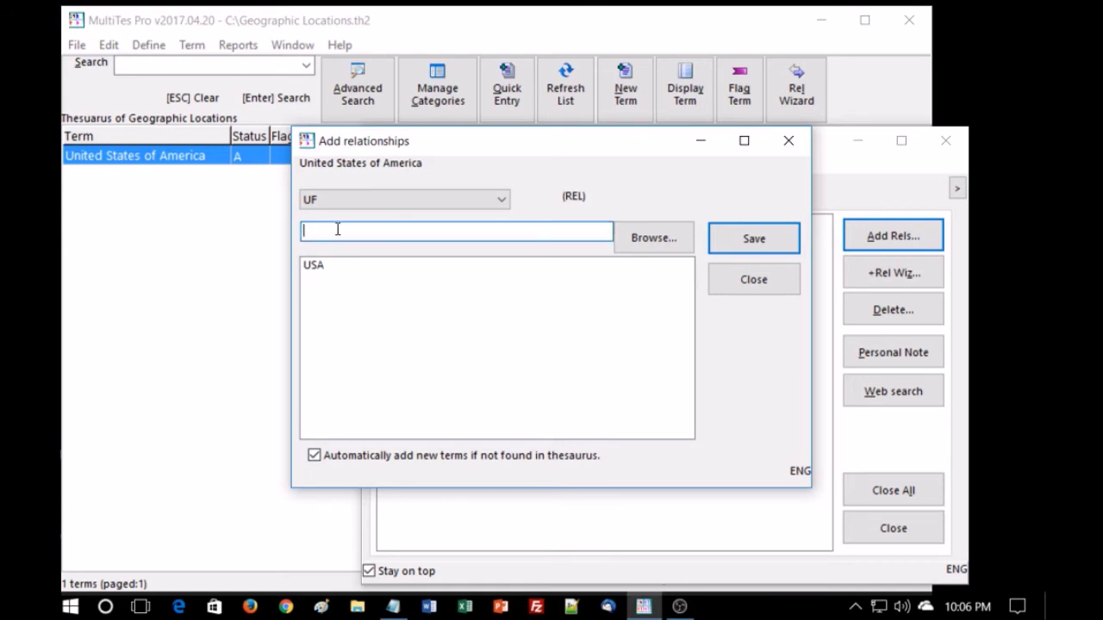
type("United States")
key("Return")
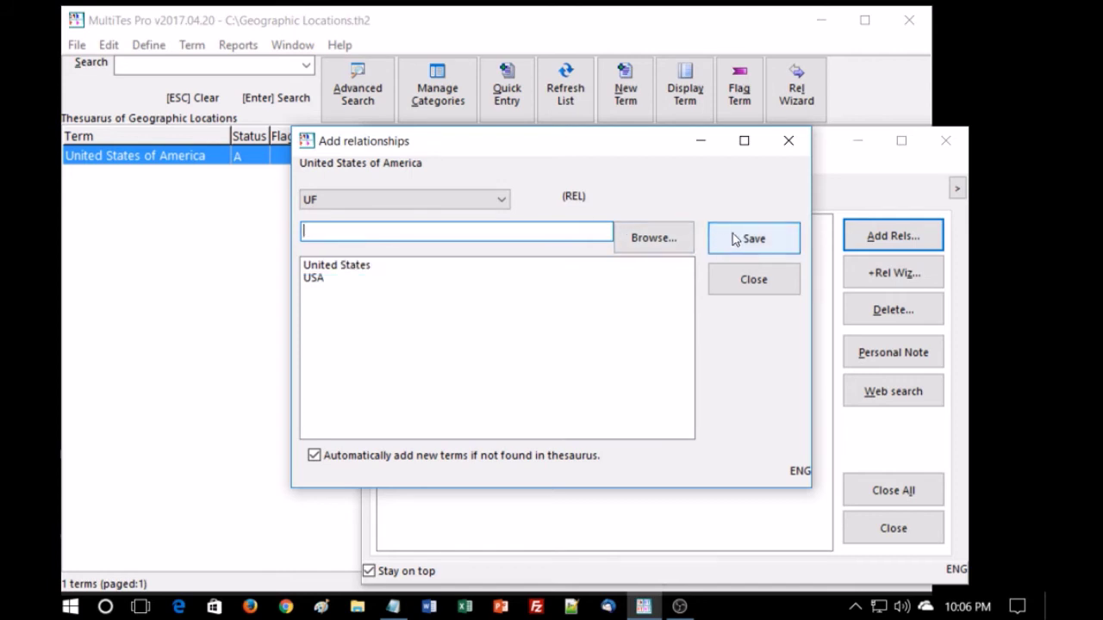
left_click(791, 143)
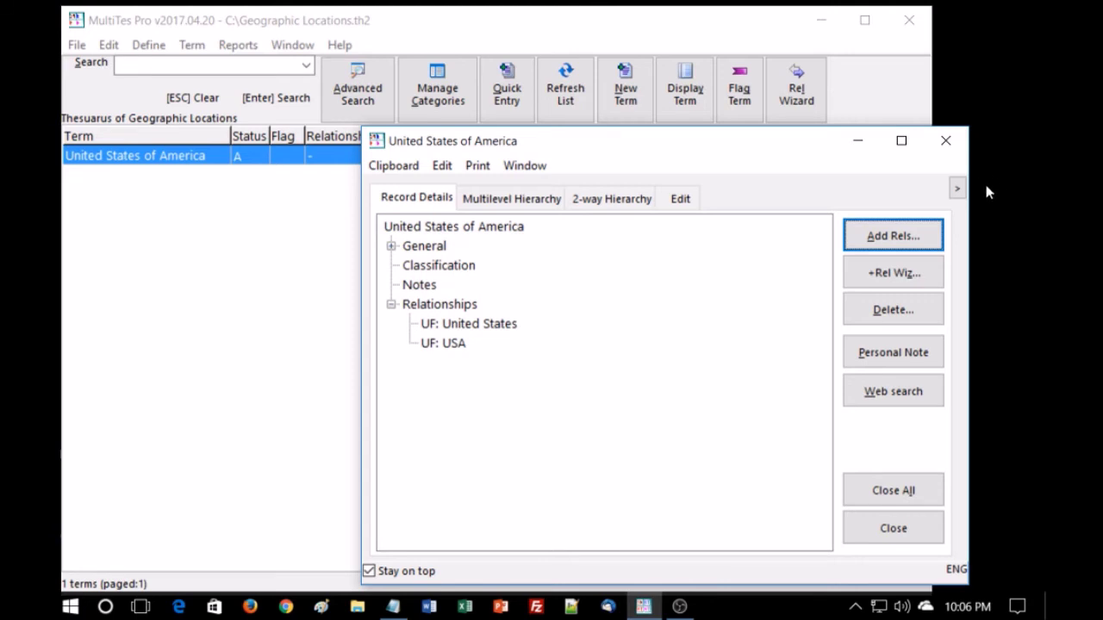
left_click(946, 143)
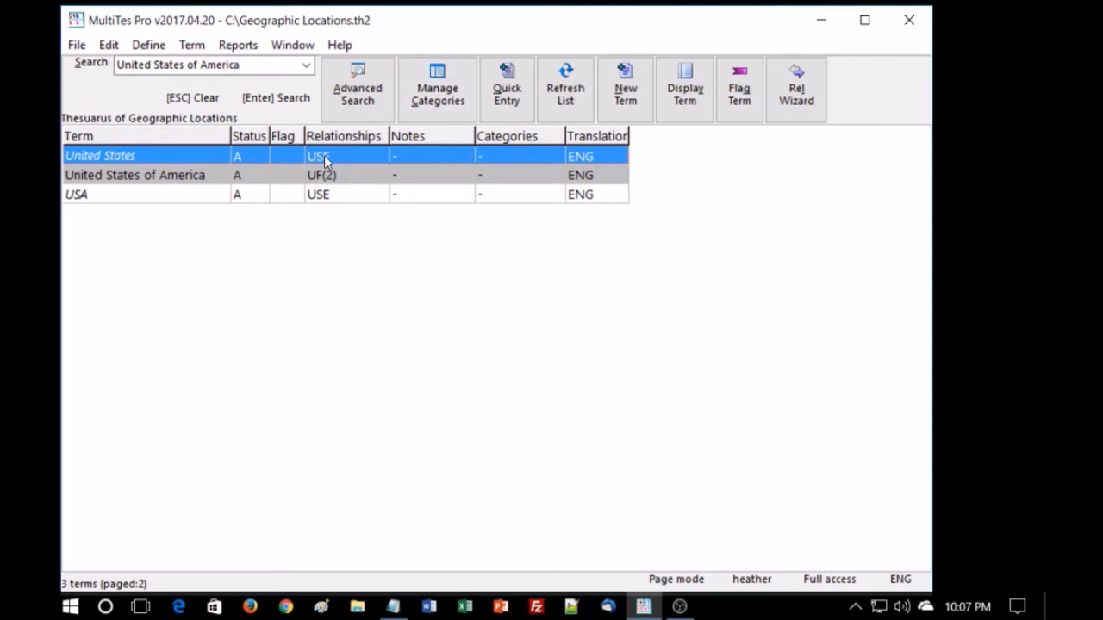
Step: Add New York as a narrower term (NT) of United States of America from its term record
left_click(320, 197)
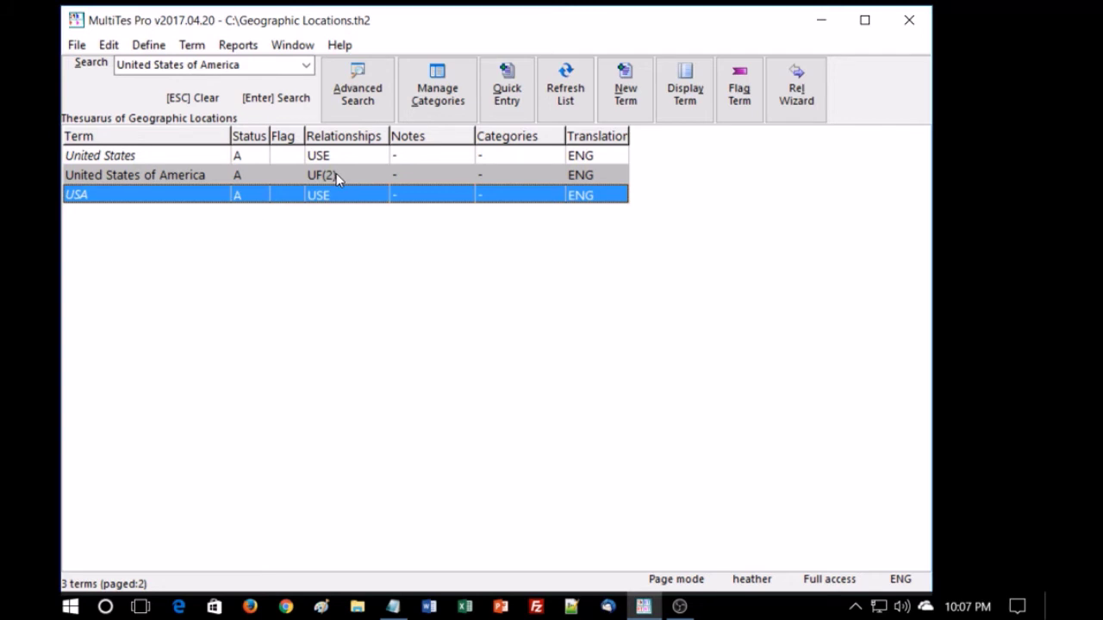
double_click(173, 175)
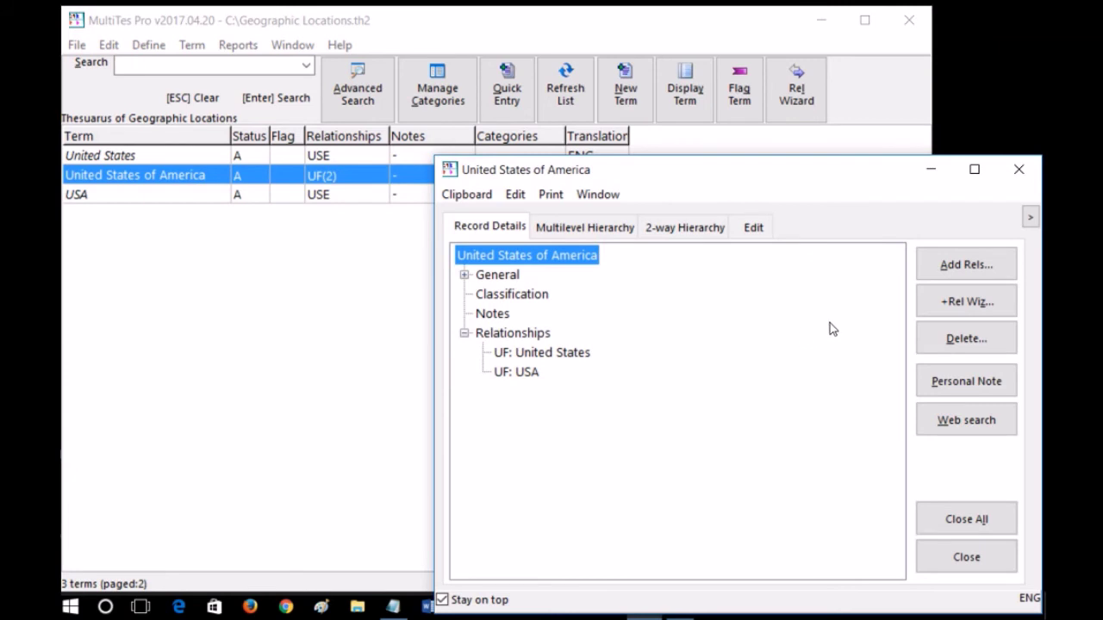
left_click(965, 265)
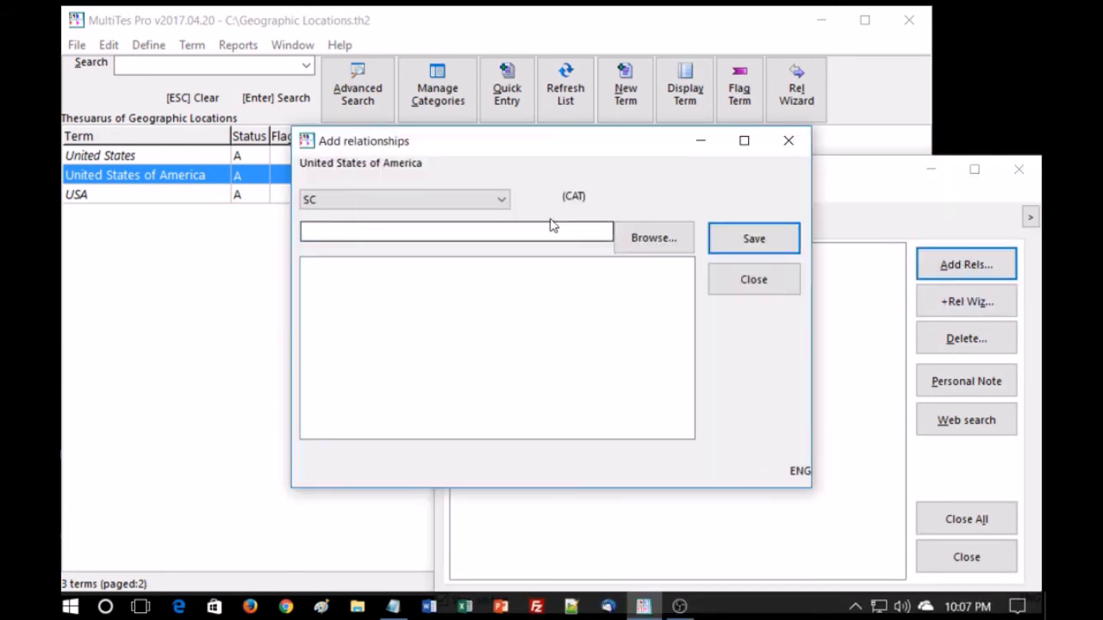
left_click(500, 200)
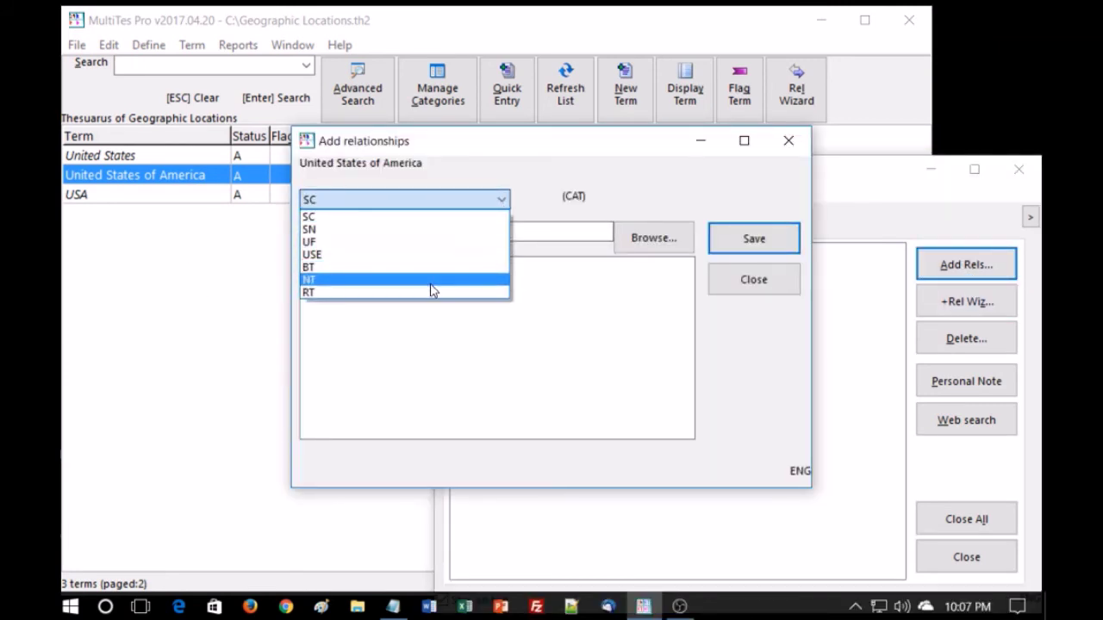
left_click(430, 283)
left_click(434, 231)
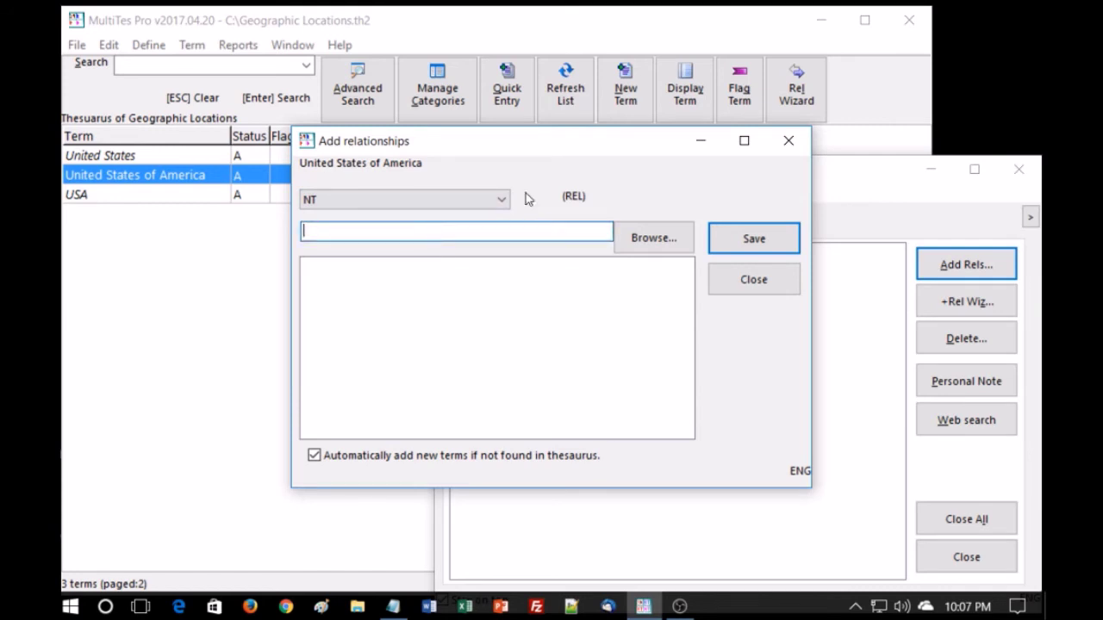
type("New York")
key("Return")
left_click(754, 281)
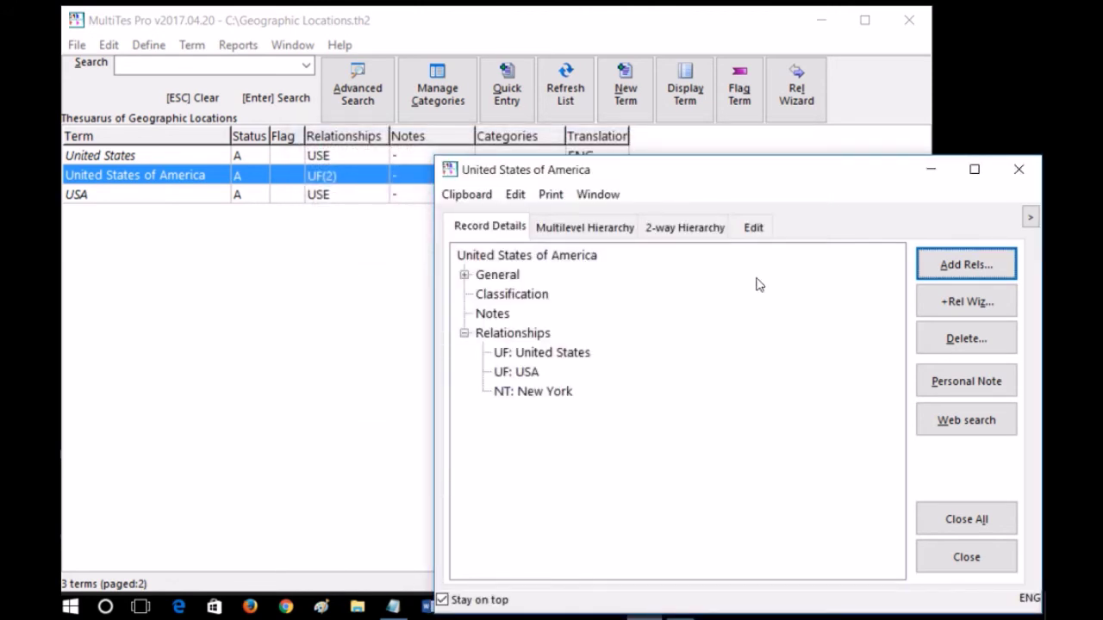
Step: Open the editable details of the United States of America record and save the record from there
left_click(755, 229)
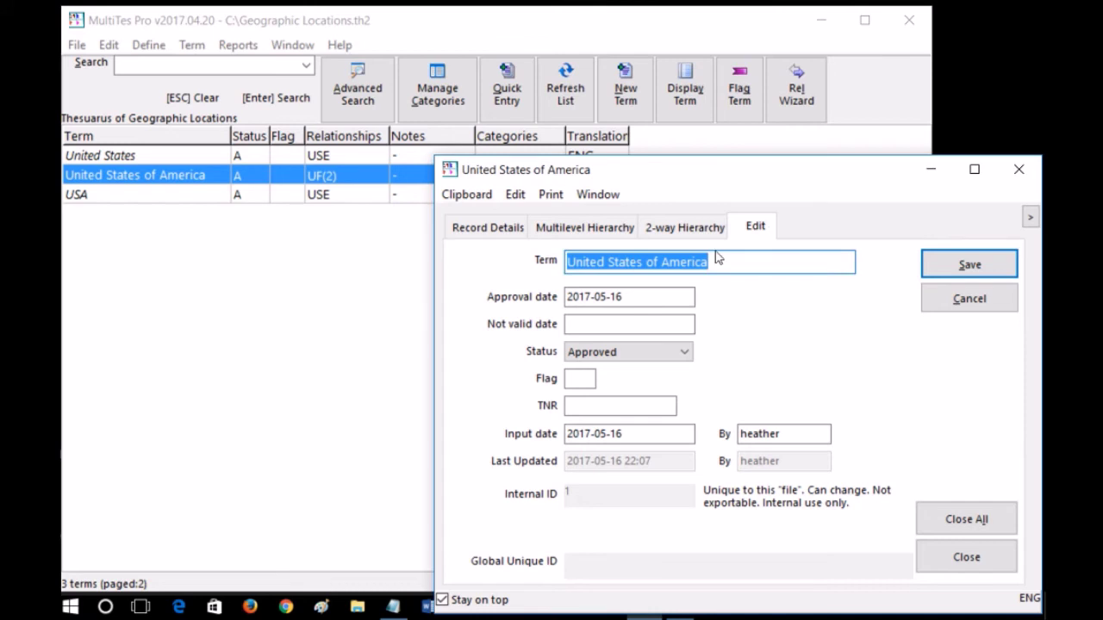
mouse_move(706, 261)
left_mouse_down()
mouse_move(685, 264)
mouse_move(716, 262)
left_mouse_up()
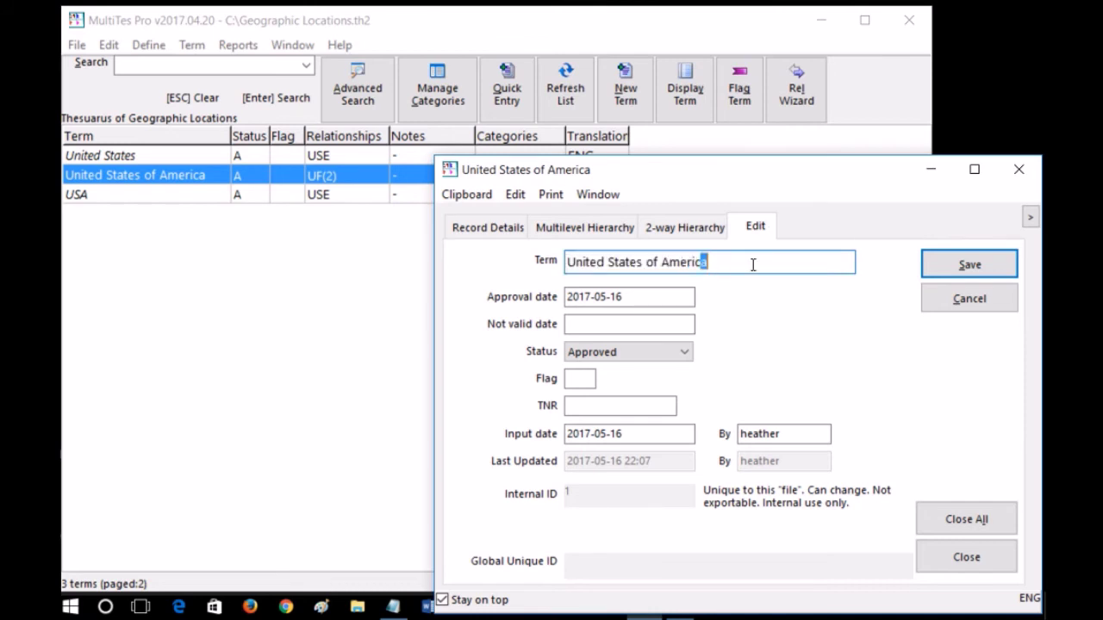
left_click(959, 263)
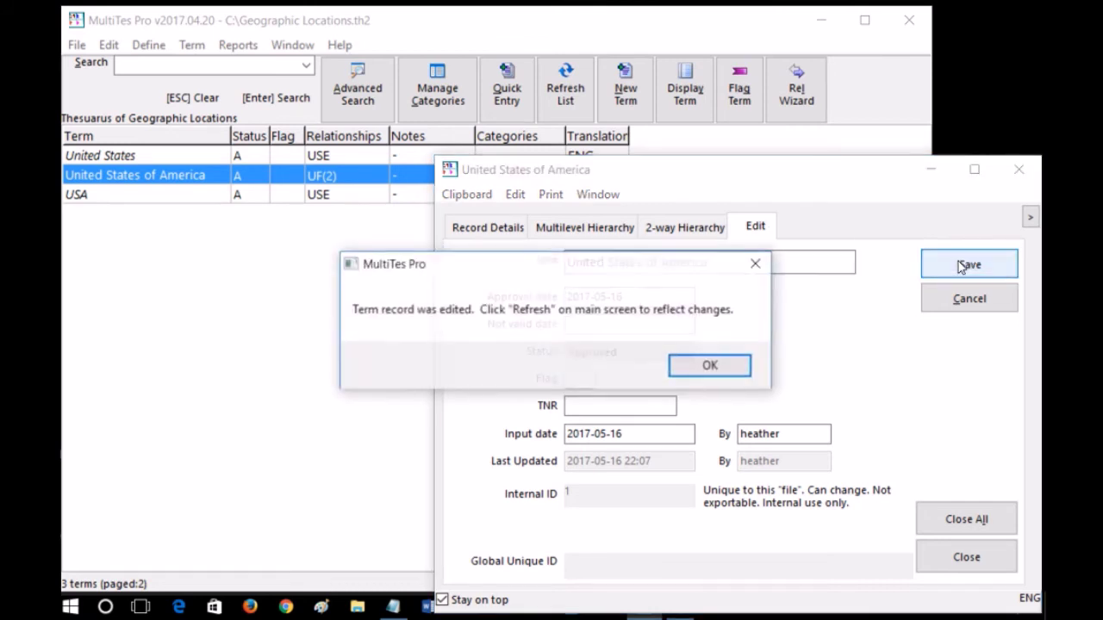
left_click(717, 355)
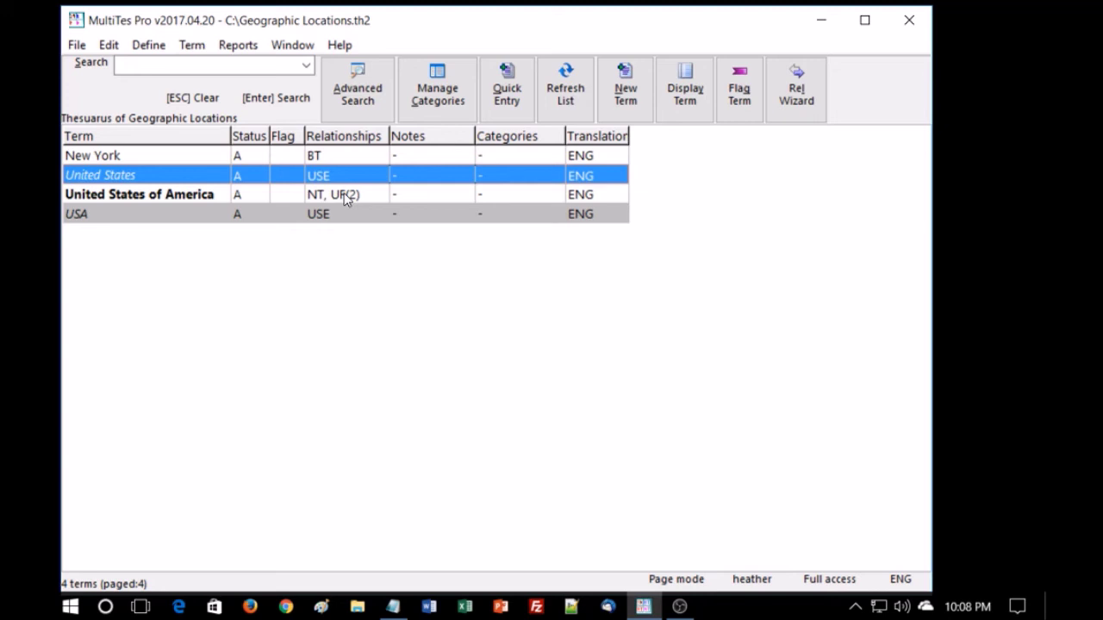
Step: Add North America, South America and Europe through Quick data entry, treating the entries as a list
left_click(192, 46)
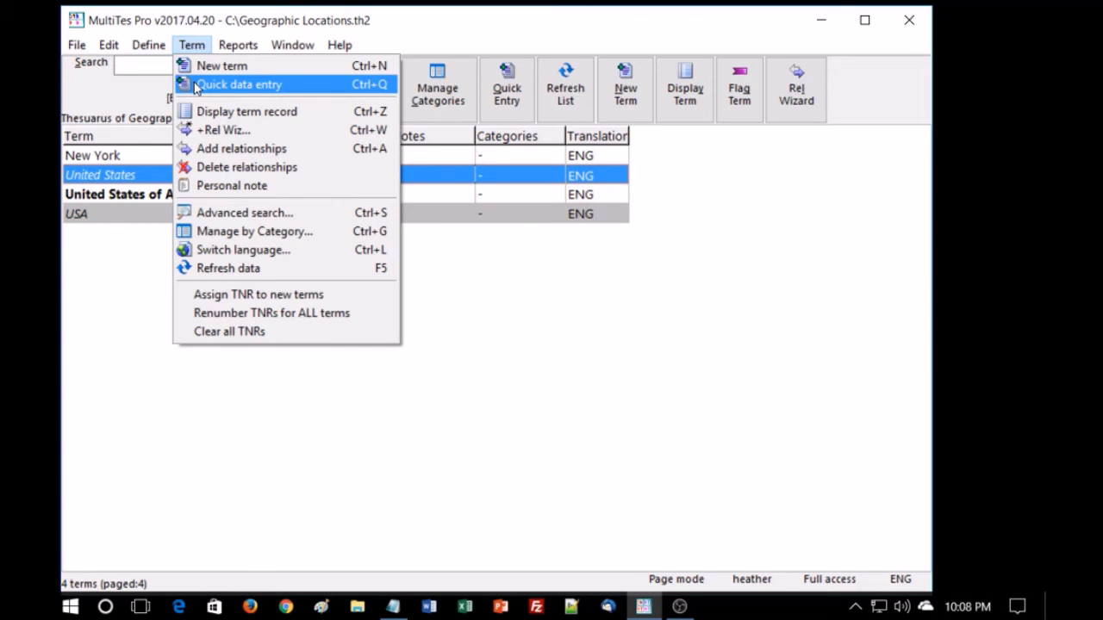
left_click(196, 85)
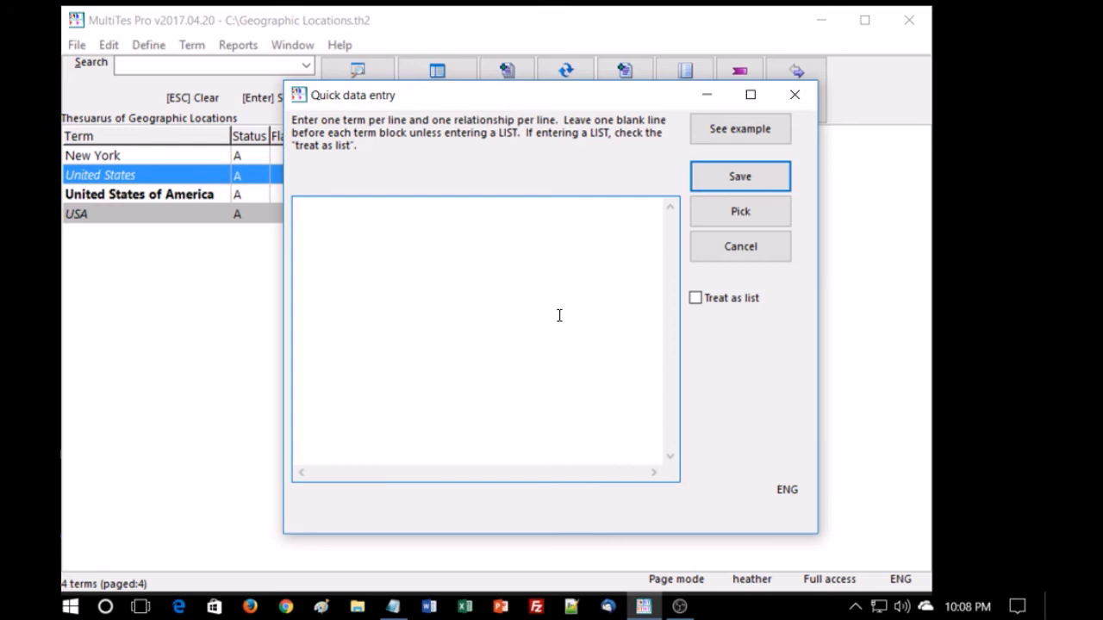
type("North America")
key("Return")
type("South ")
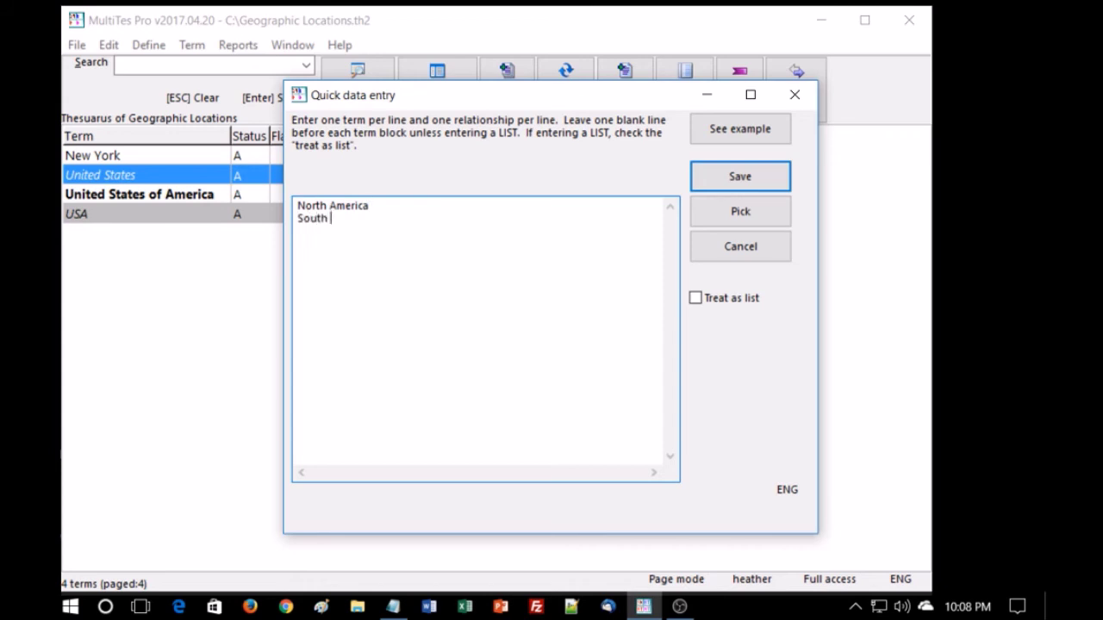
type("America")
key("Return")
type("Europe")
left_click(695, 297)
left_click(712, 182)
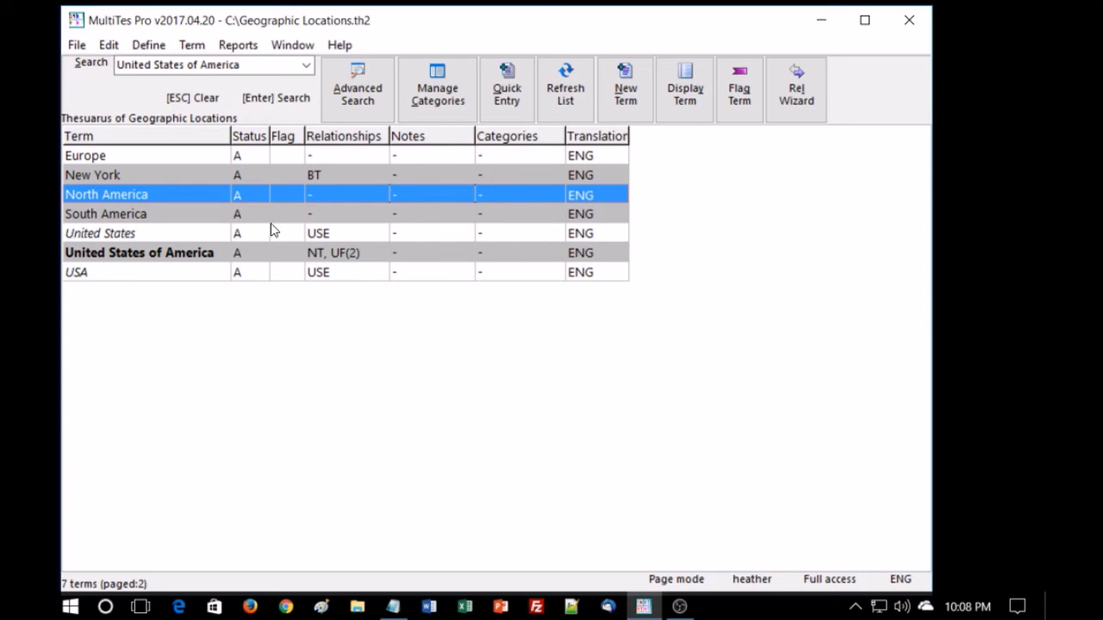
Step: Start a new Quick data entry block headed by the term United States of America
left_click(192, 45)
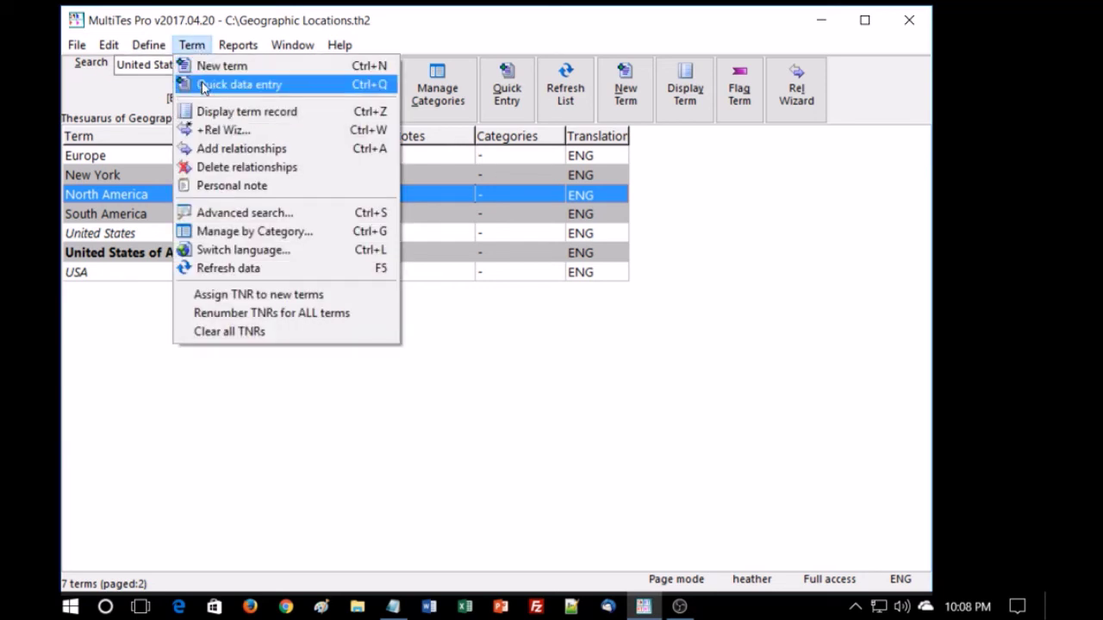
left_click(204, 86)
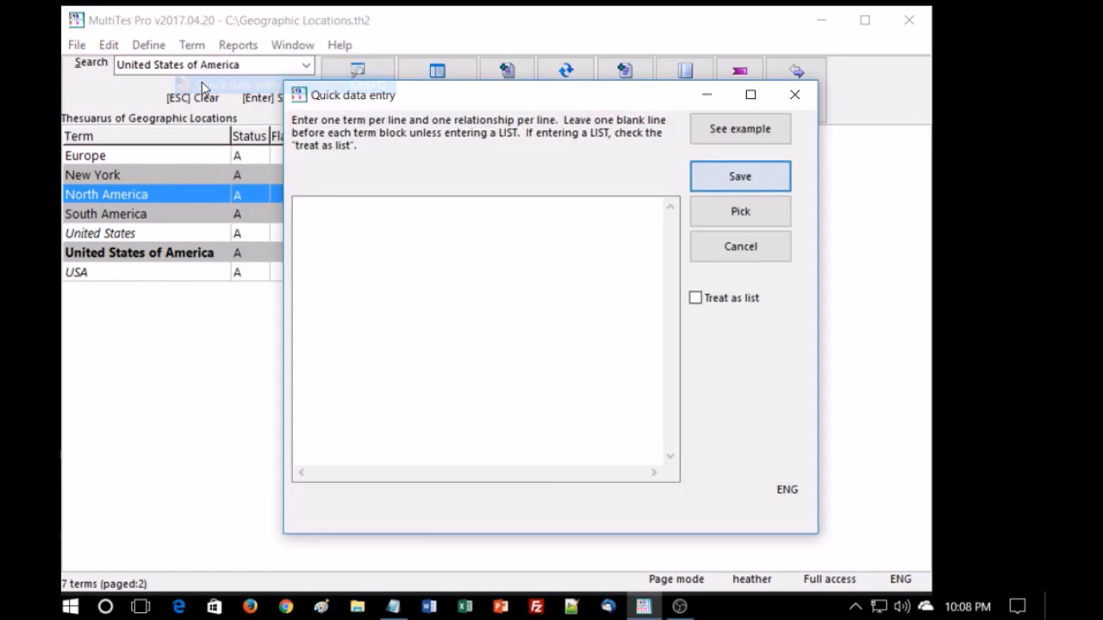
left_click(331, 216)
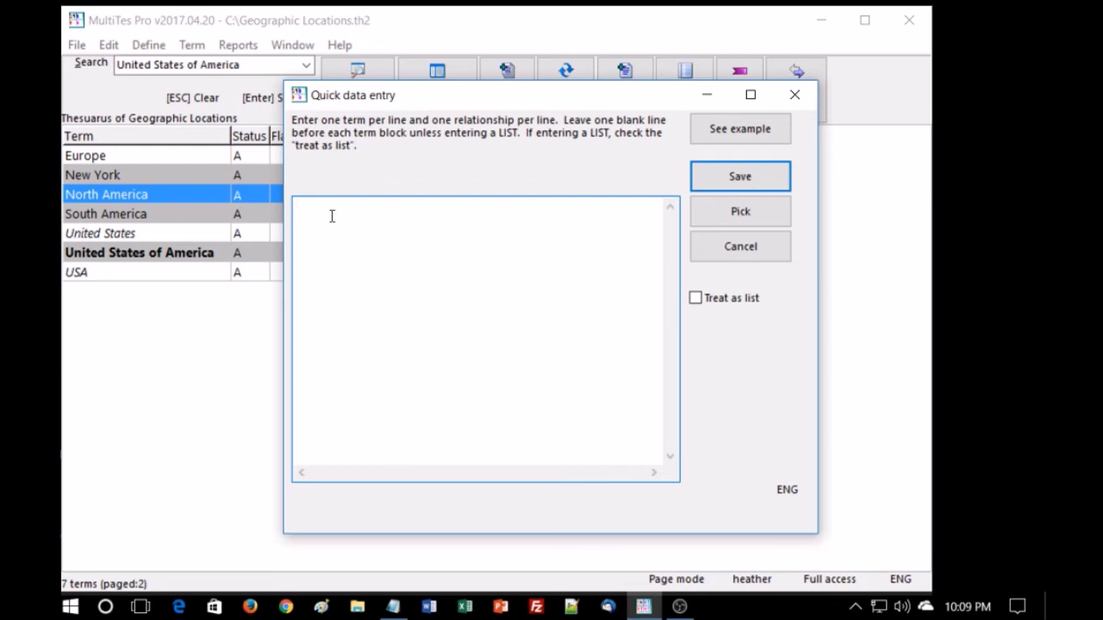
type("United States")
key("BackSpace")
key("BackSpace")
type("es of America")
key("Return")
Step: Enter California, Florida and Massachusetts as narrower terms (NT) of United States of America in Quick data entry and save the block
type("NT:")
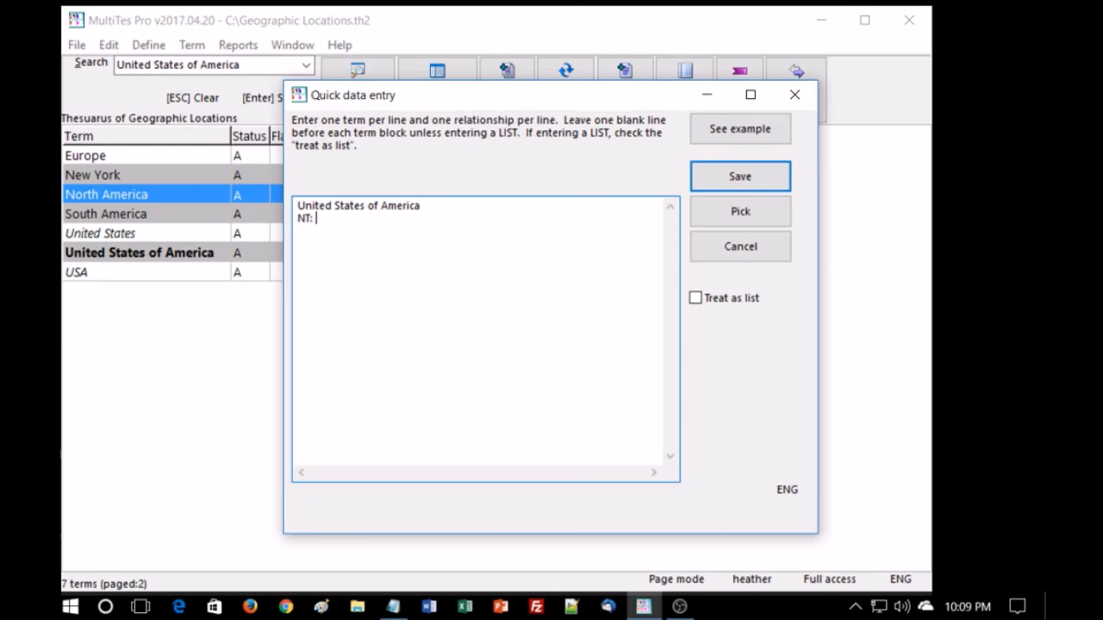
type(" California")
key("Return")
type("NT: Florida")
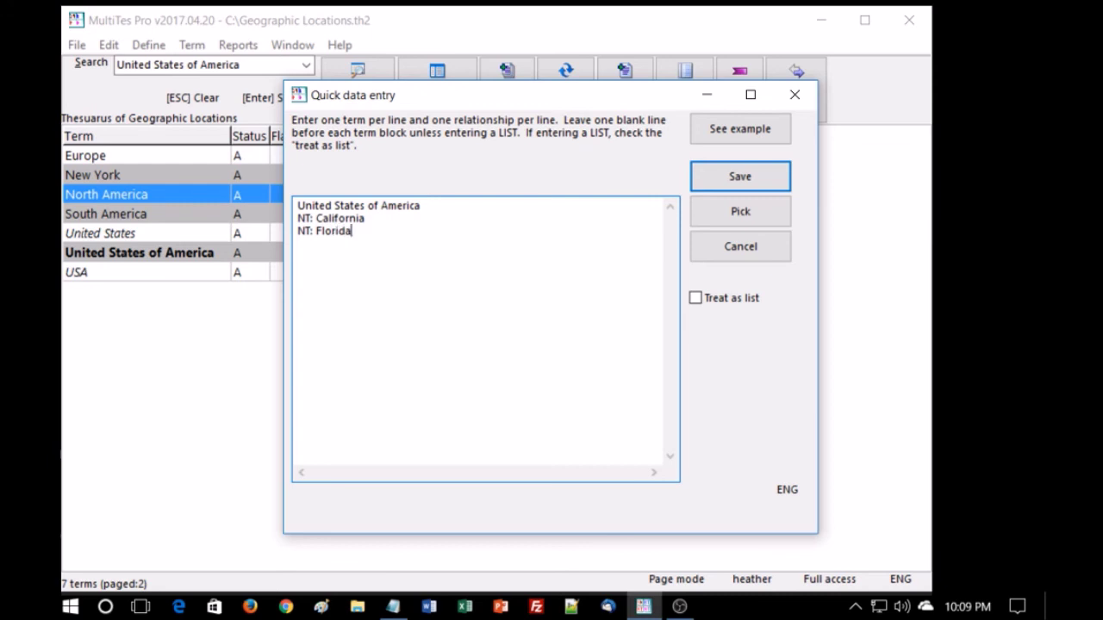
key("Return")
type("NT: Massachusetts")
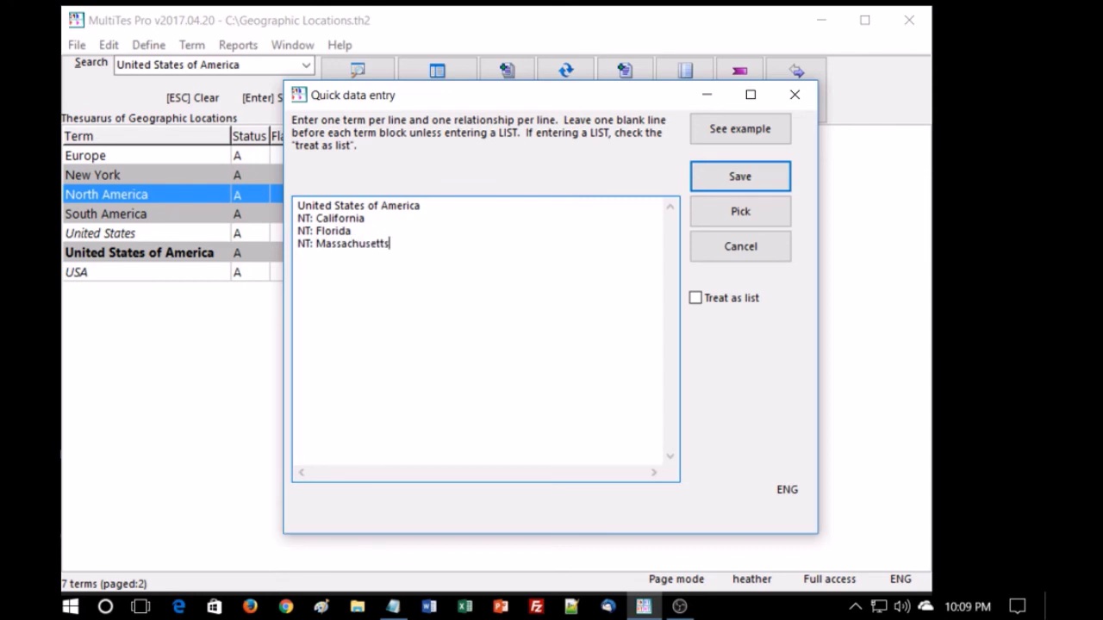
left_click(757, 178)
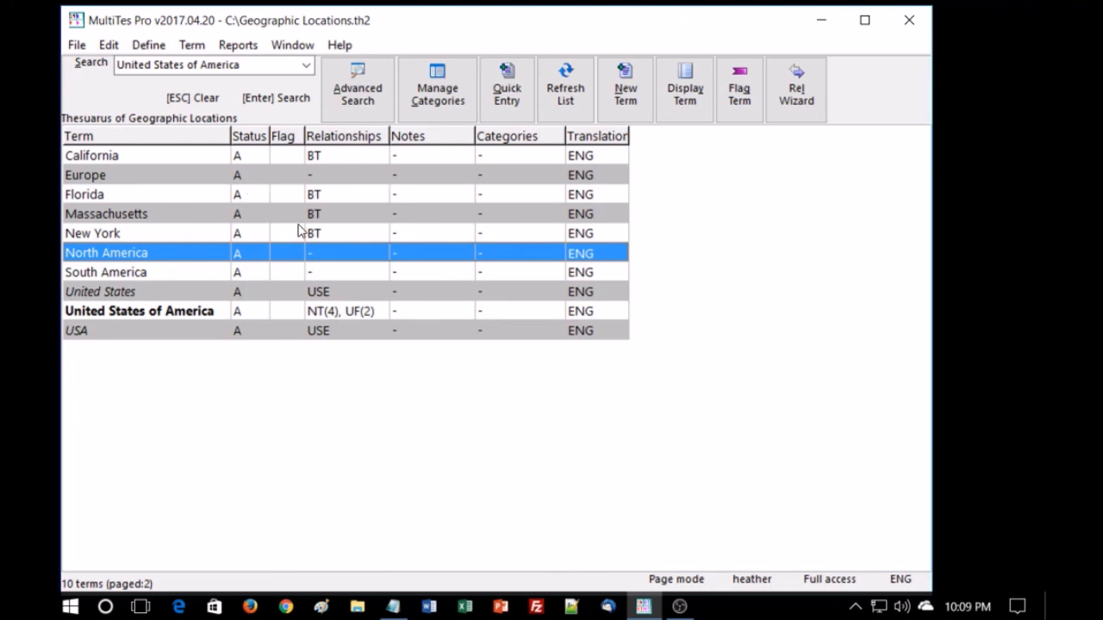
Step: Add North America as the broader term (BT) of United States of America from its term record
double_click(159, 312)
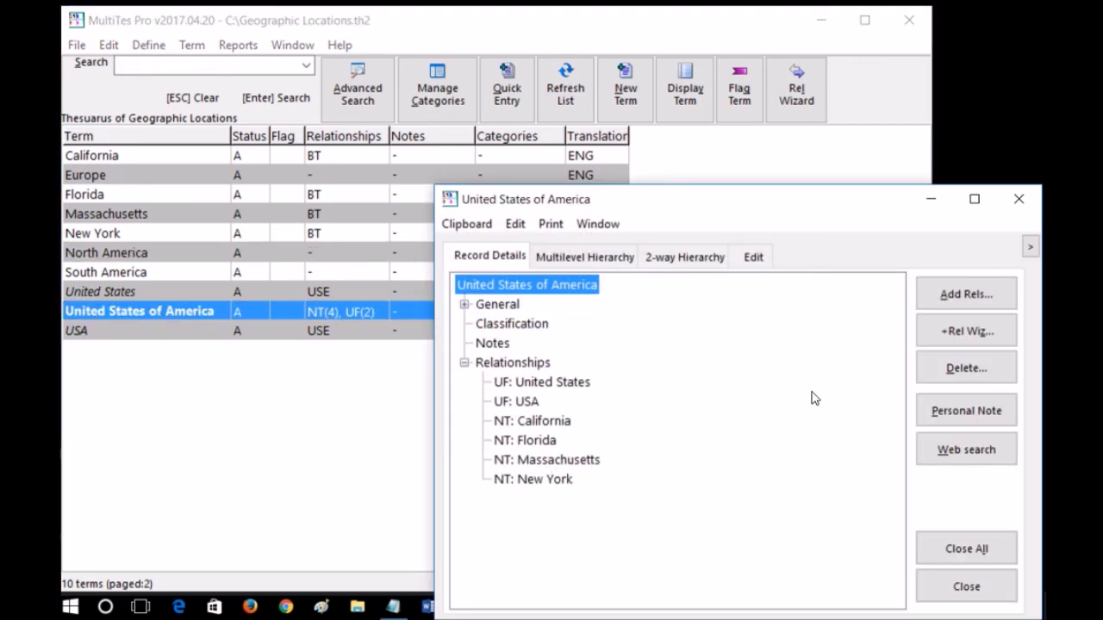
left_click(969, 295)
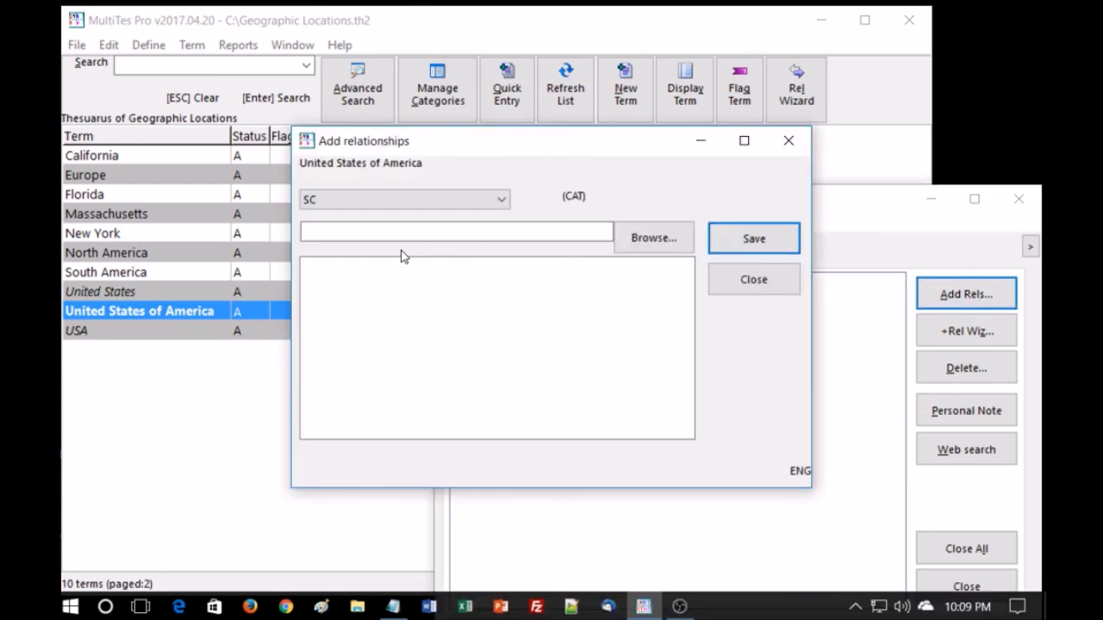
left_click(500, 200)
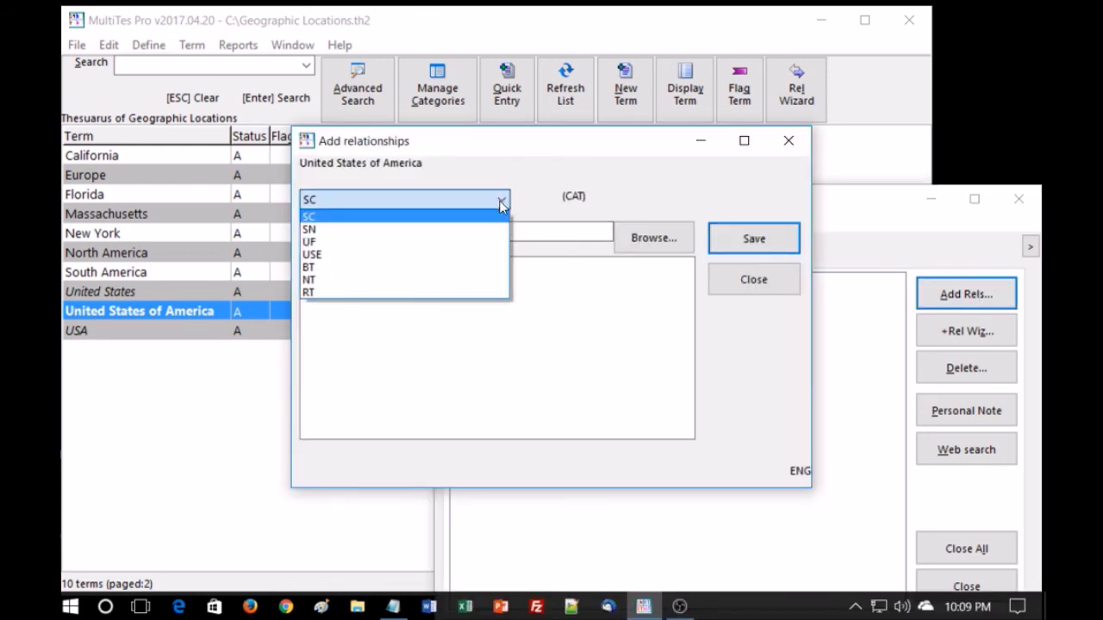
left_click(407, 269)
type("North America")
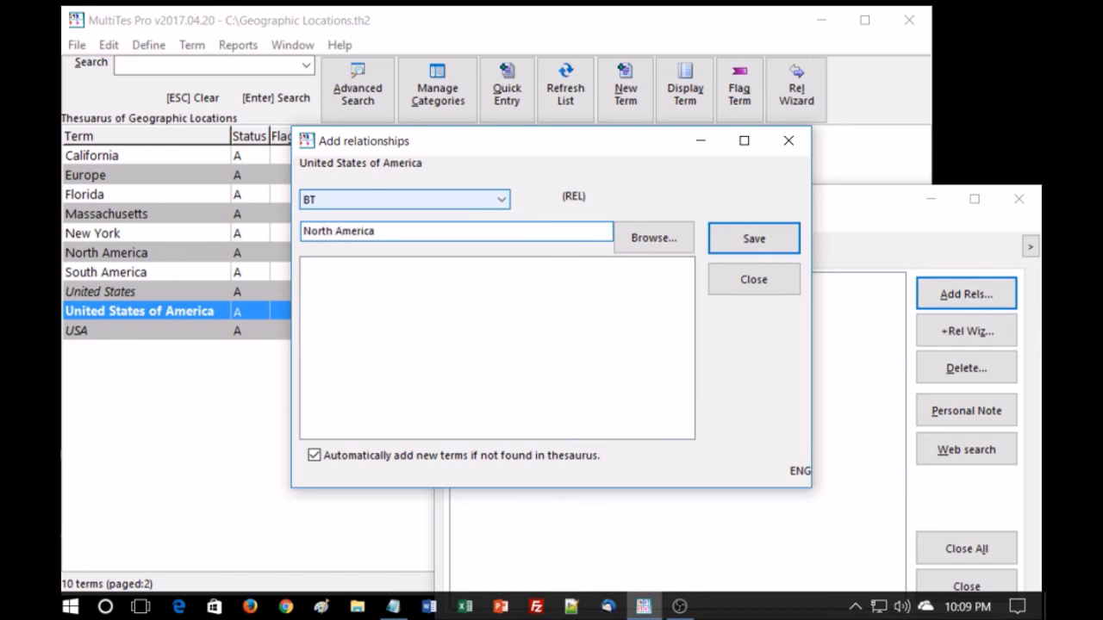
key("Return")
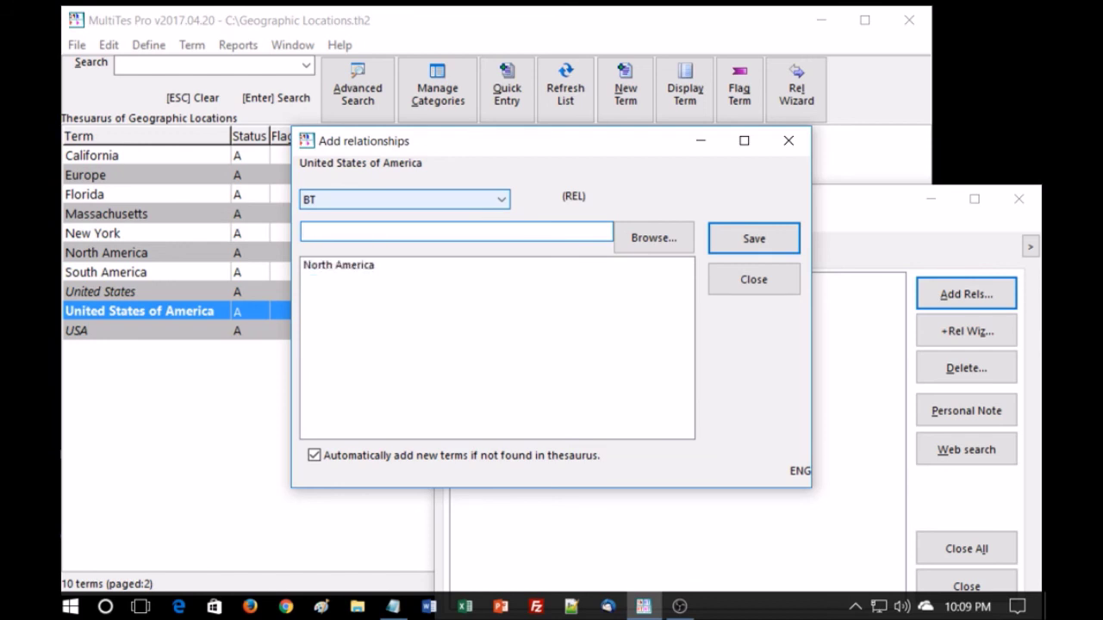
left_click(753, 239)
left_click(543, 343)
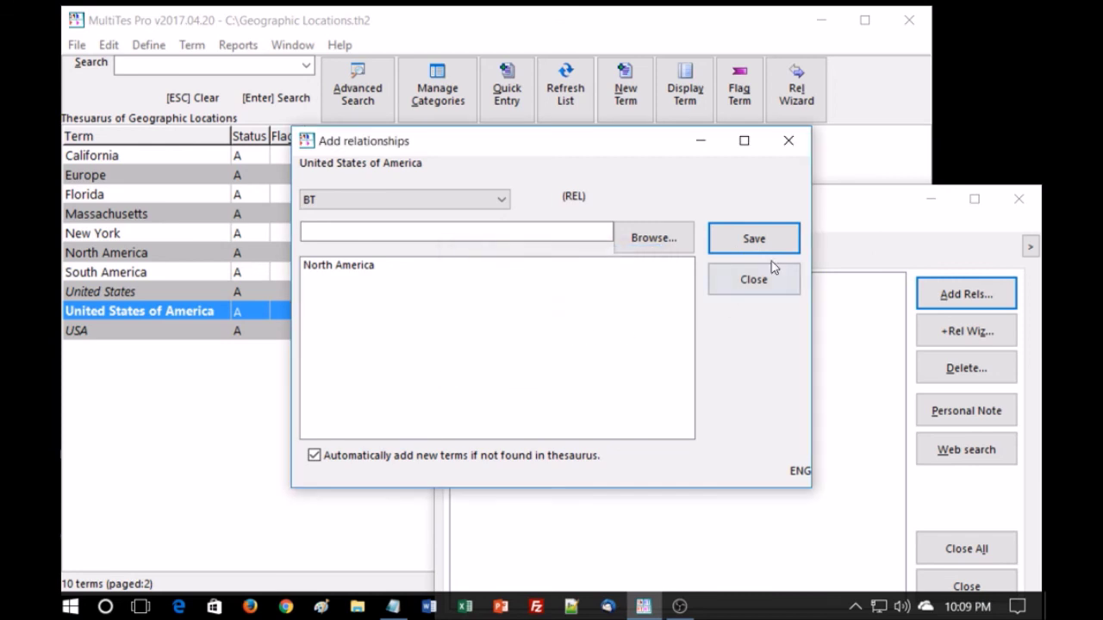
left_click(785, 141)
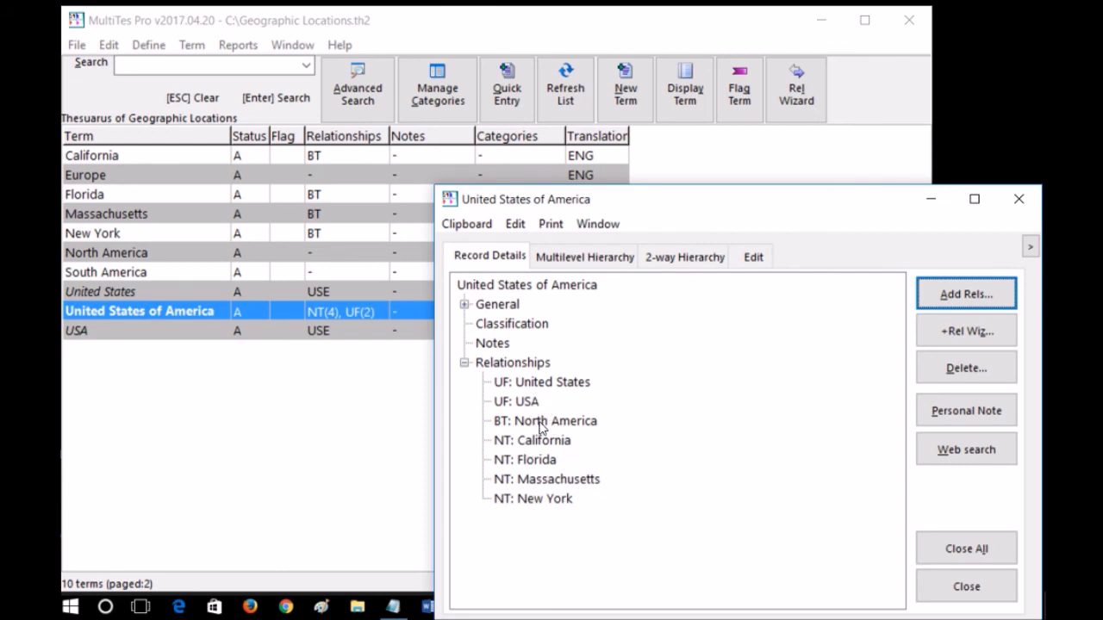
Step: Examine the records of related terms such as North America and United States from the United States of America record, closing all records
left_click(541, 424)
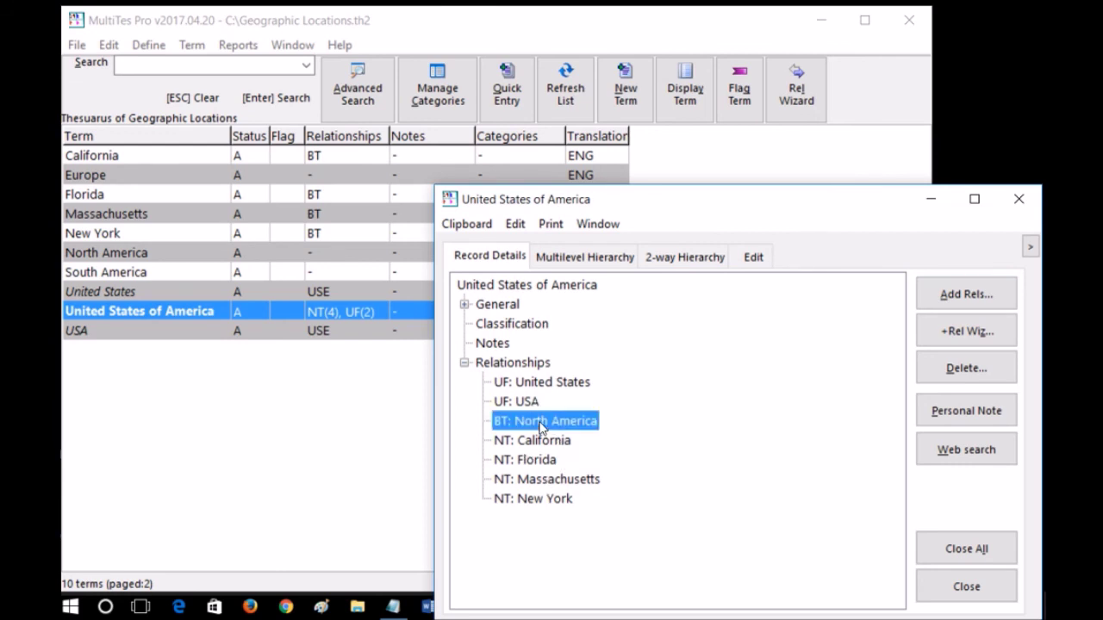
double_click(541, 424)
double_click(559, 412)
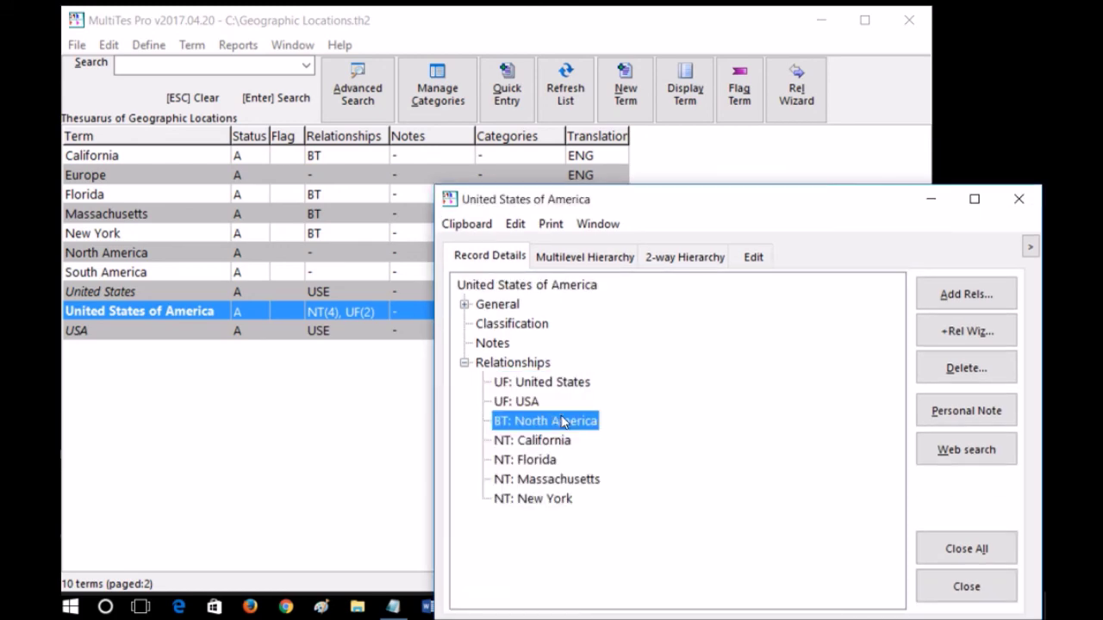
double_click(547, 462)
double_click(581, 442)
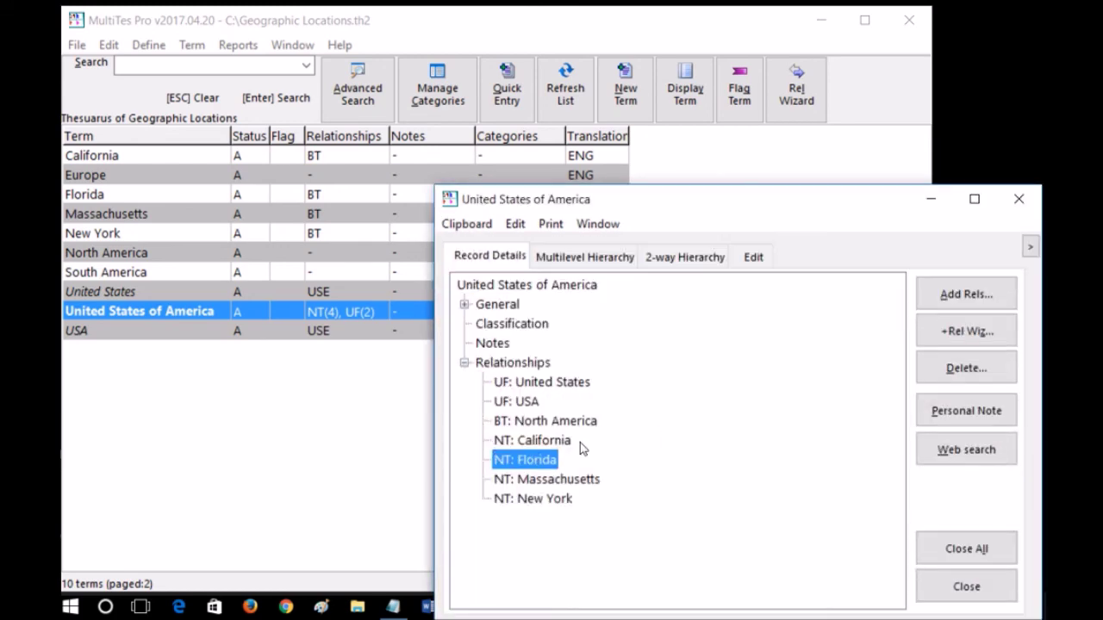
double_click(556, 385)
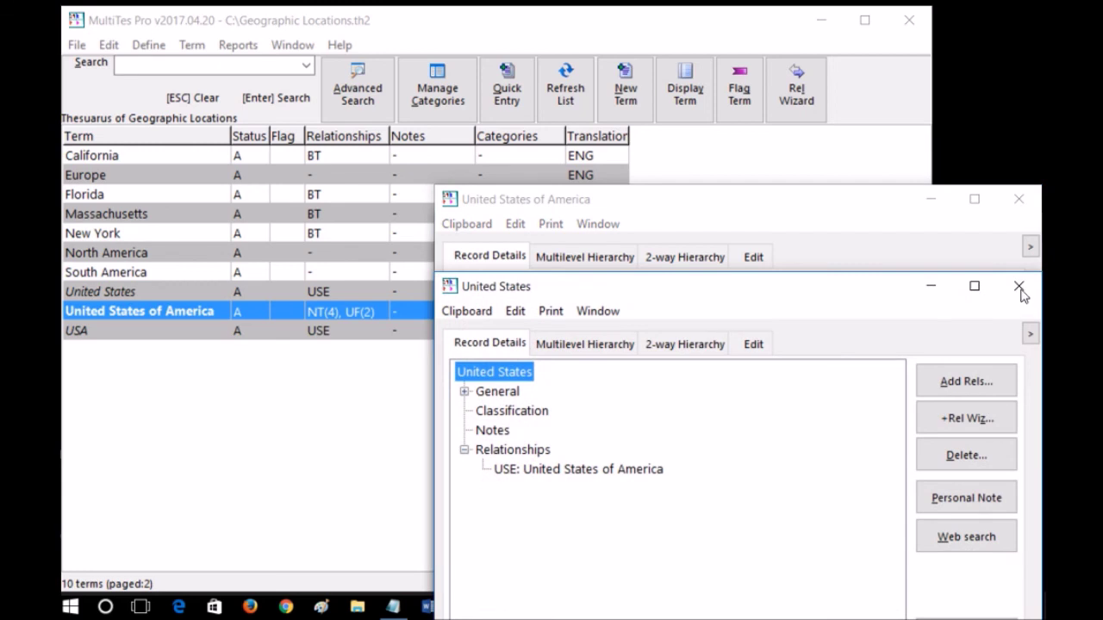
left_click(1019, 288)
left_click(1019, 256)
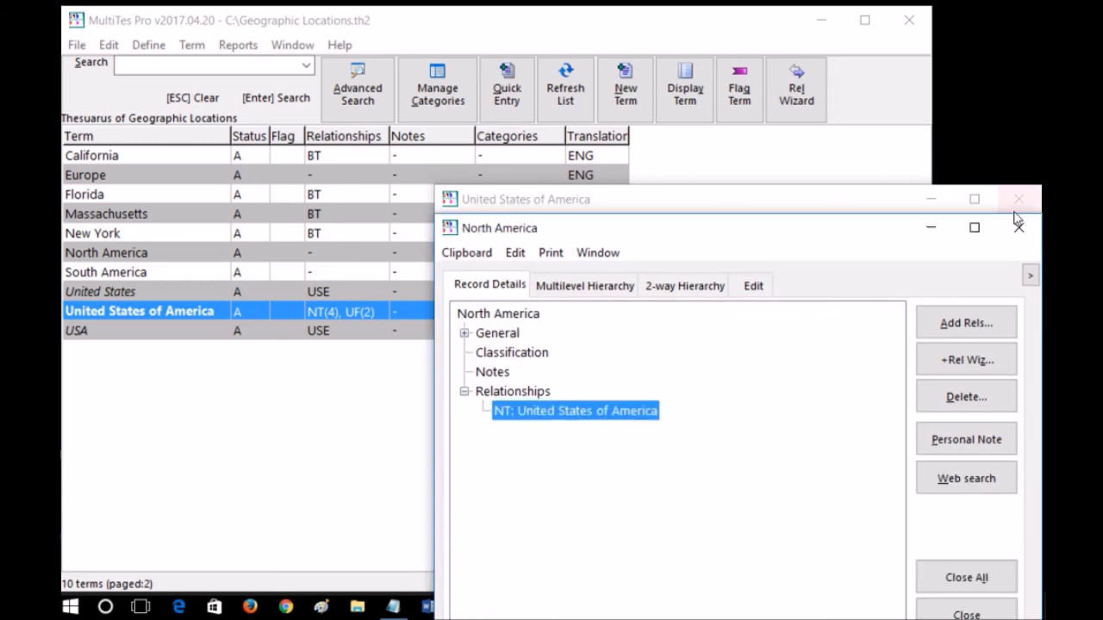
left_click(1018, 226)
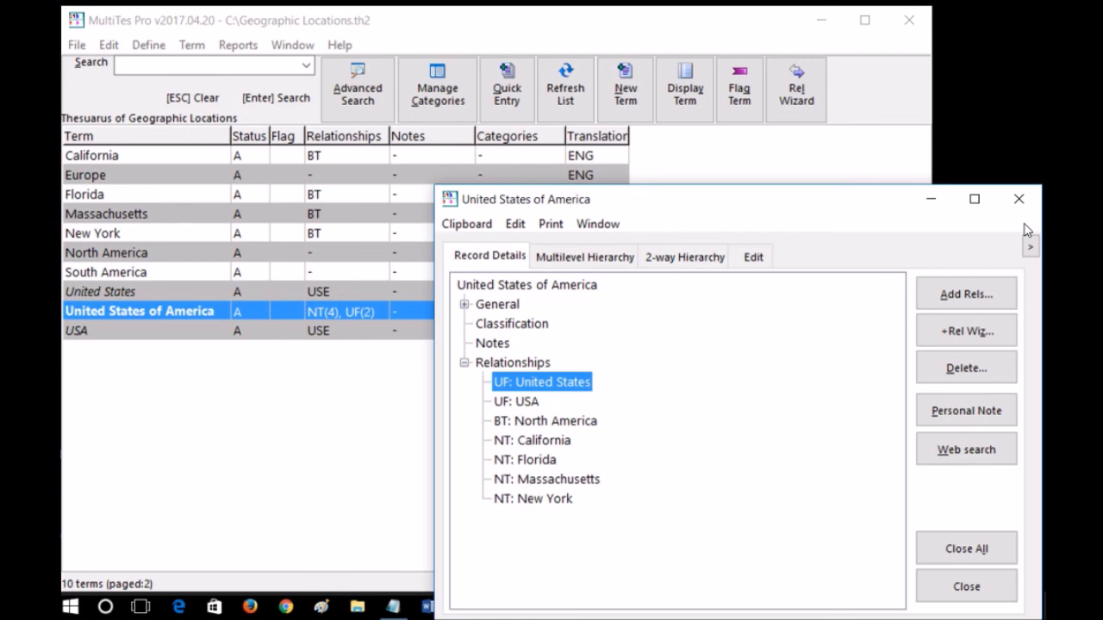
left_click(1018, 199)
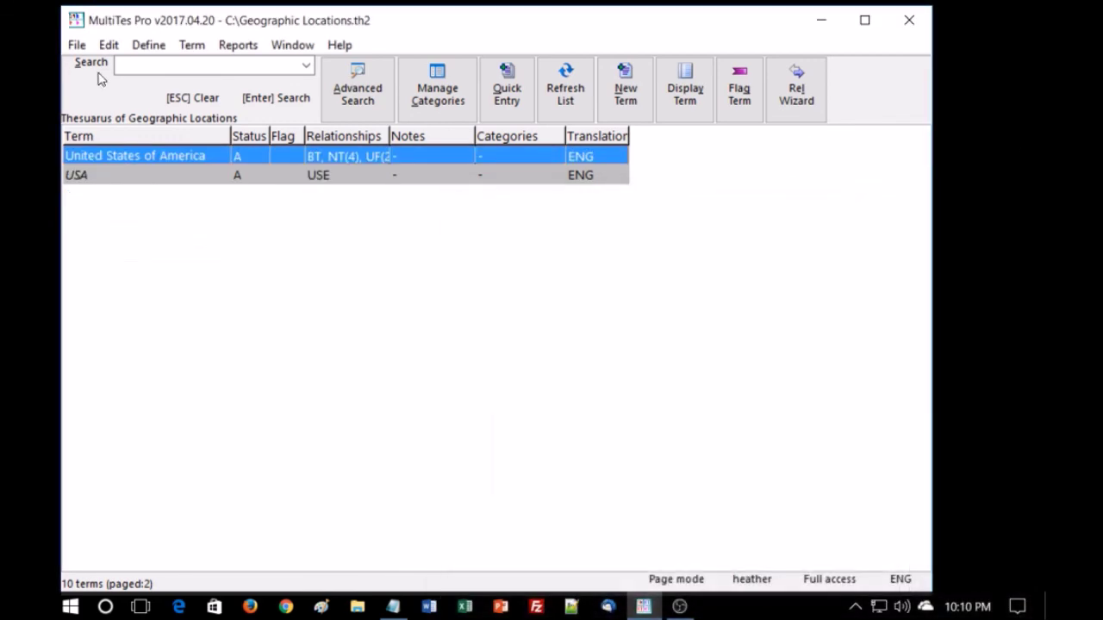
Step: Copy the complete United States of America block of NT state entries from states.txt in Notepad into a new Quick data entry and save it
left_click(191, 44)
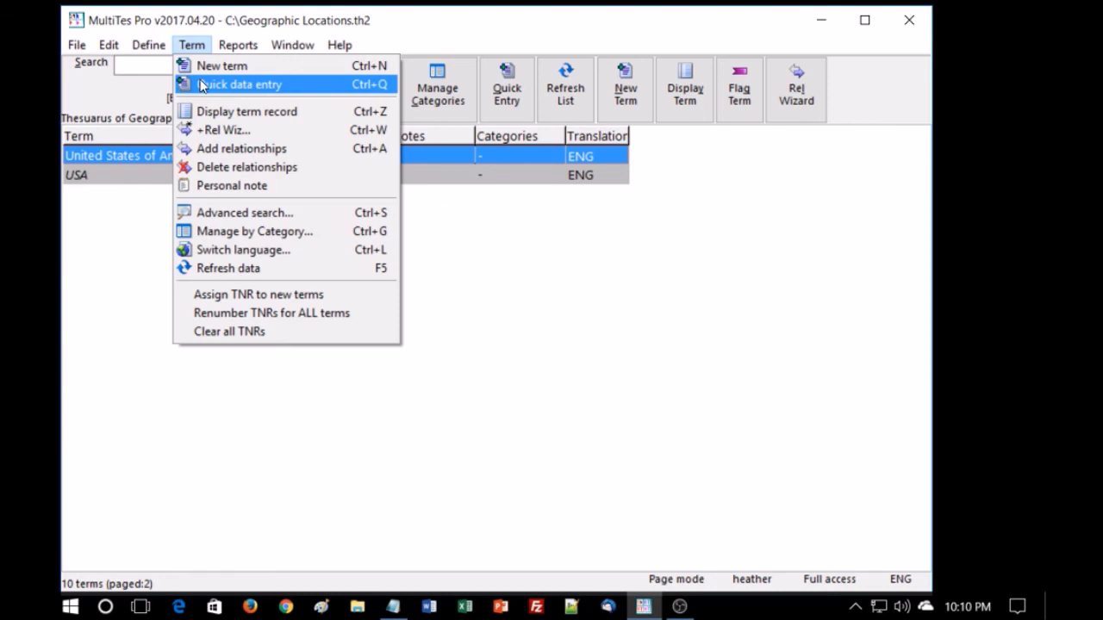
left_click(203, 85)
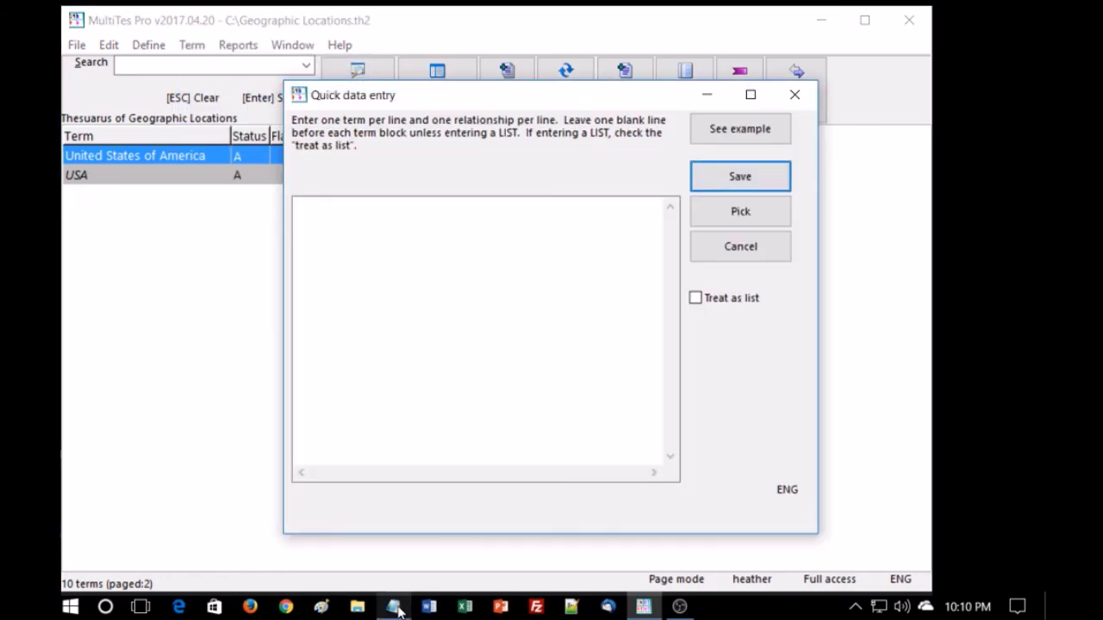
mouse_move(397, 610)
left_click(394, 508)
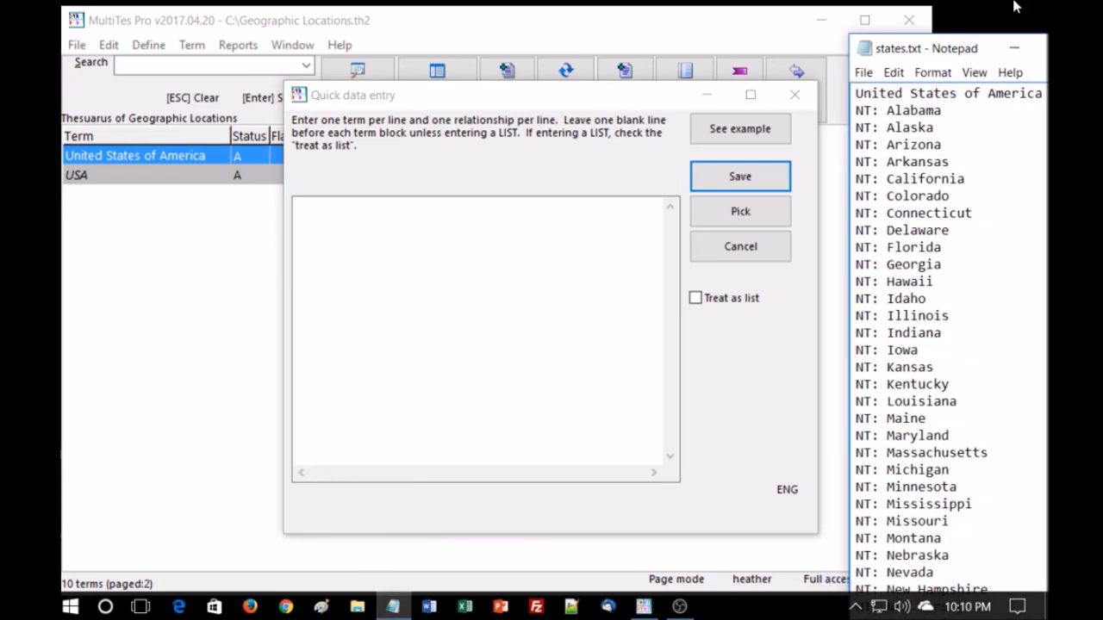
left_click_drag(856, 93, 953, 534)
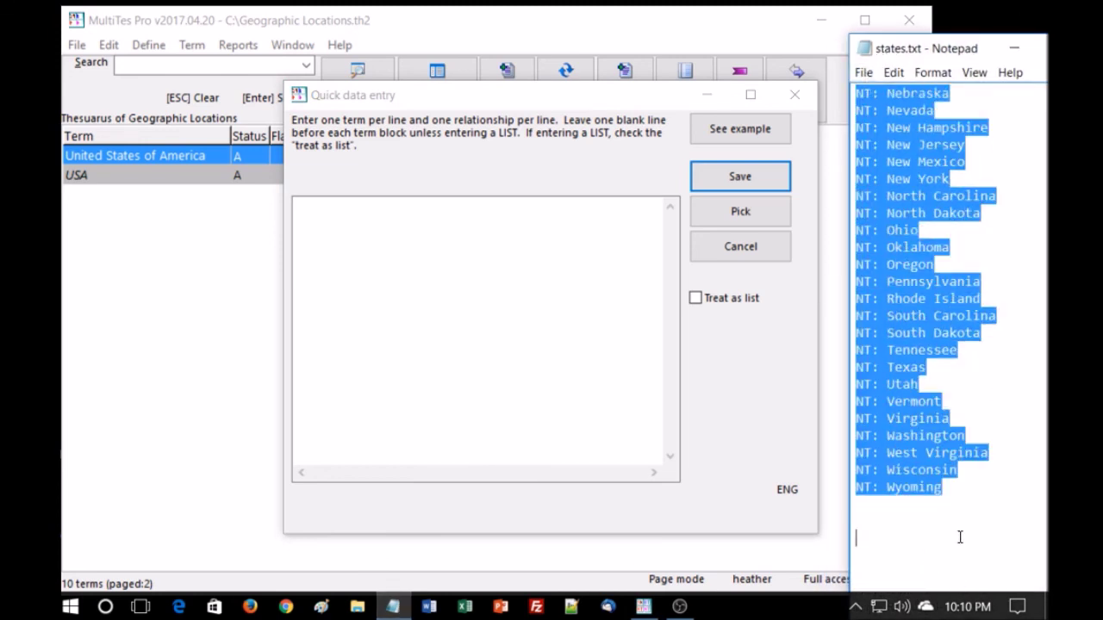
key("ctrl+c")
left_click(364, 229)
key("ctrl+v")
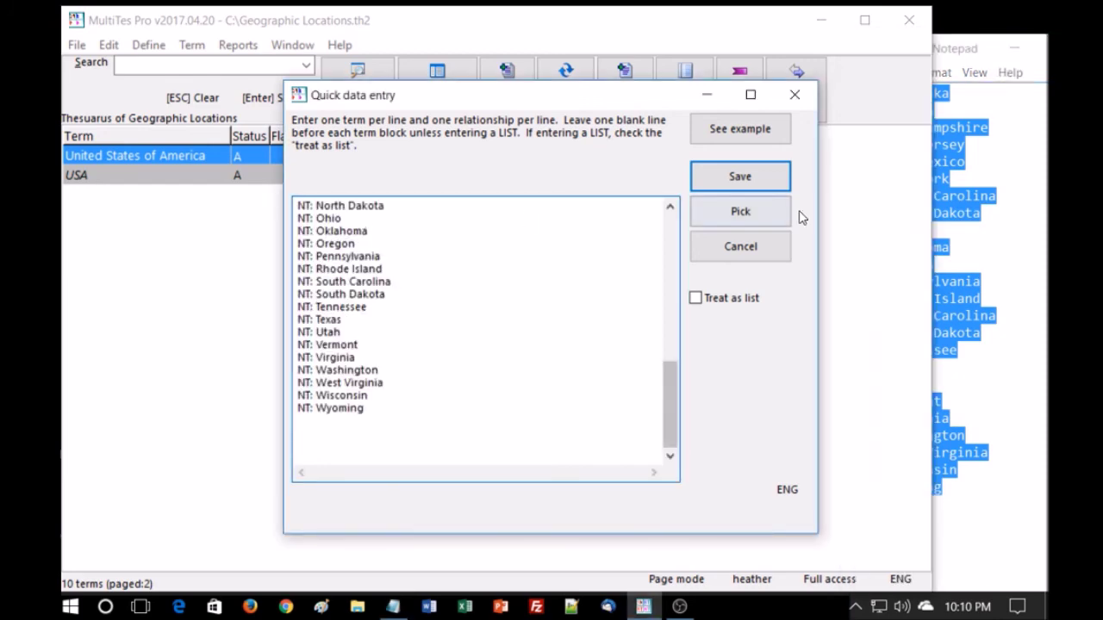
left_click(748, 178)
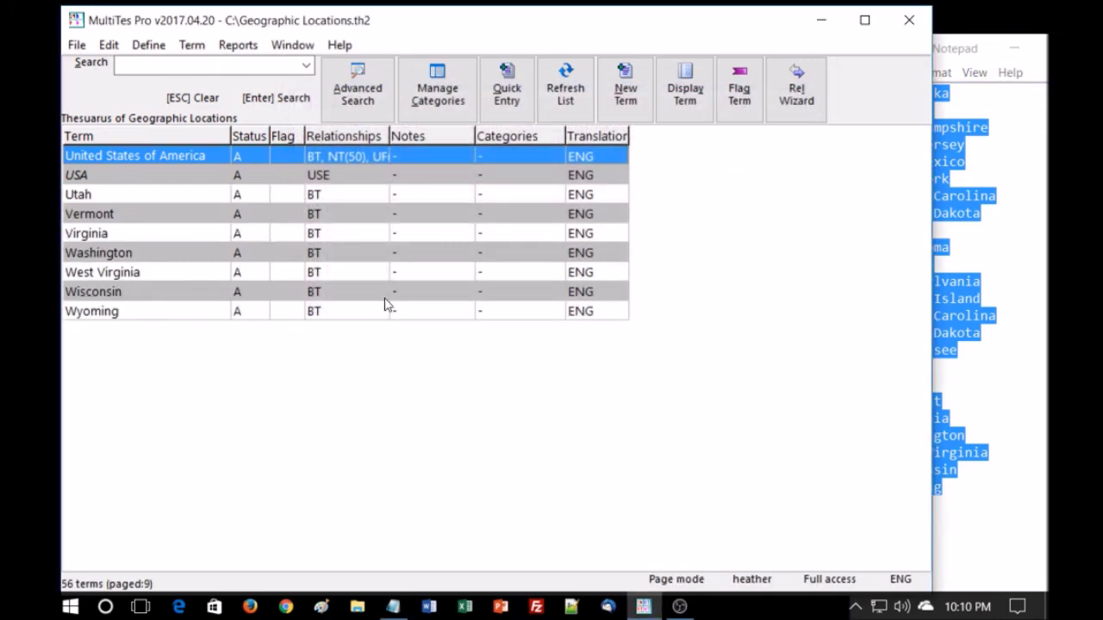
Step: Examine the term list from Tennessee back to Alabama, checking the states and their relationships
left_click(384, 297)
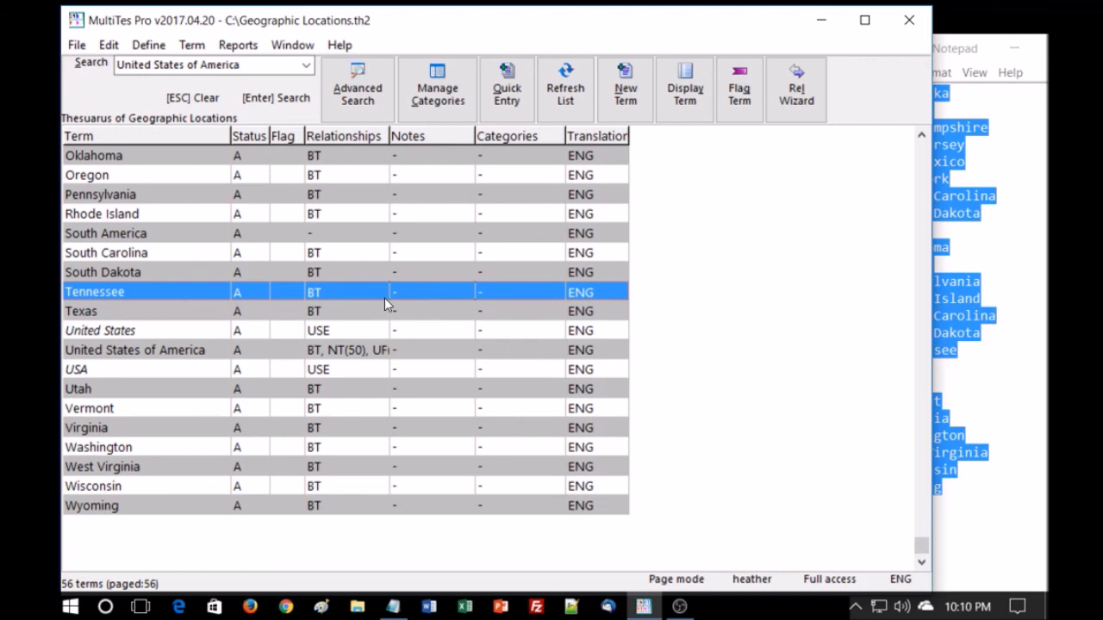
key("Up")
key("Up")
key("Up")
key("Up")
key("Up")
key("Up")
key("Up")
key("Up")
key("Up")
key("Up")
key("Up")
key("Up")
key("Up")
key("Up")
key("Up")
key("Up")
key("Up")
key("Up")
key("Up")
key("Up")
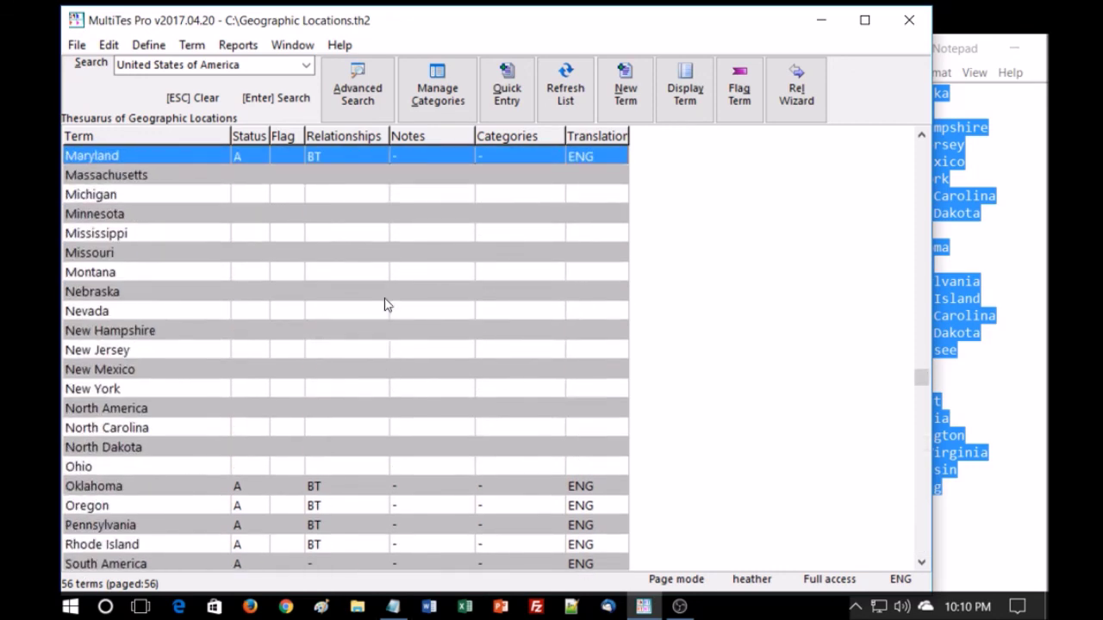
key("Up")
key("Up")
key("Up")
key("Up")
key("Up")
key("Up")
key("Up")
key("Up")
key("Up")
key("Up")
key("Up")
key("Up")
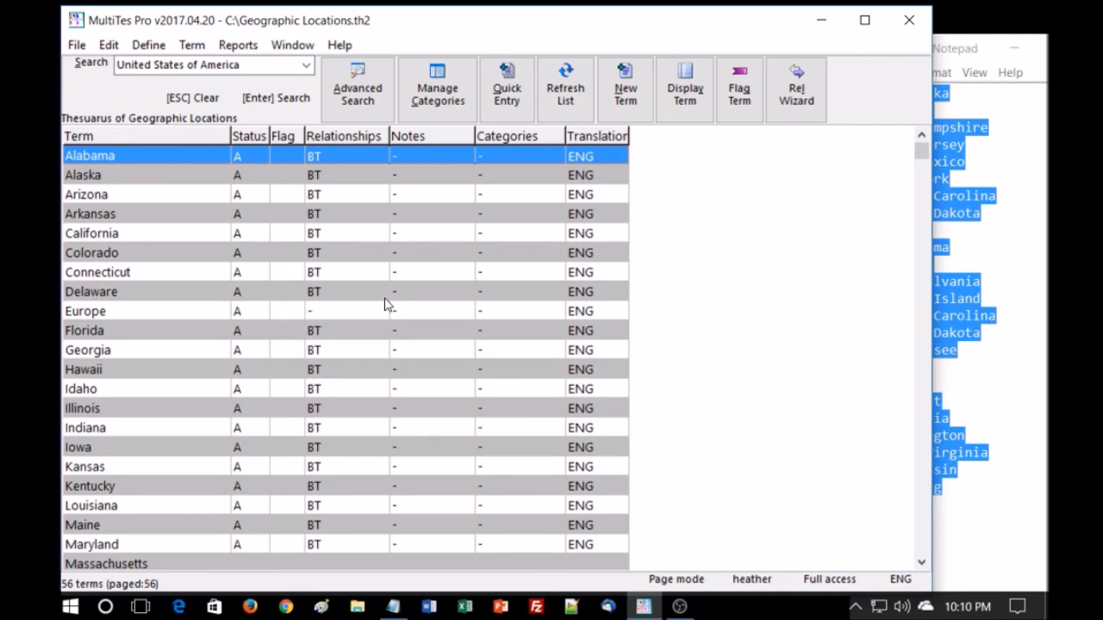
left_click(77, 46)
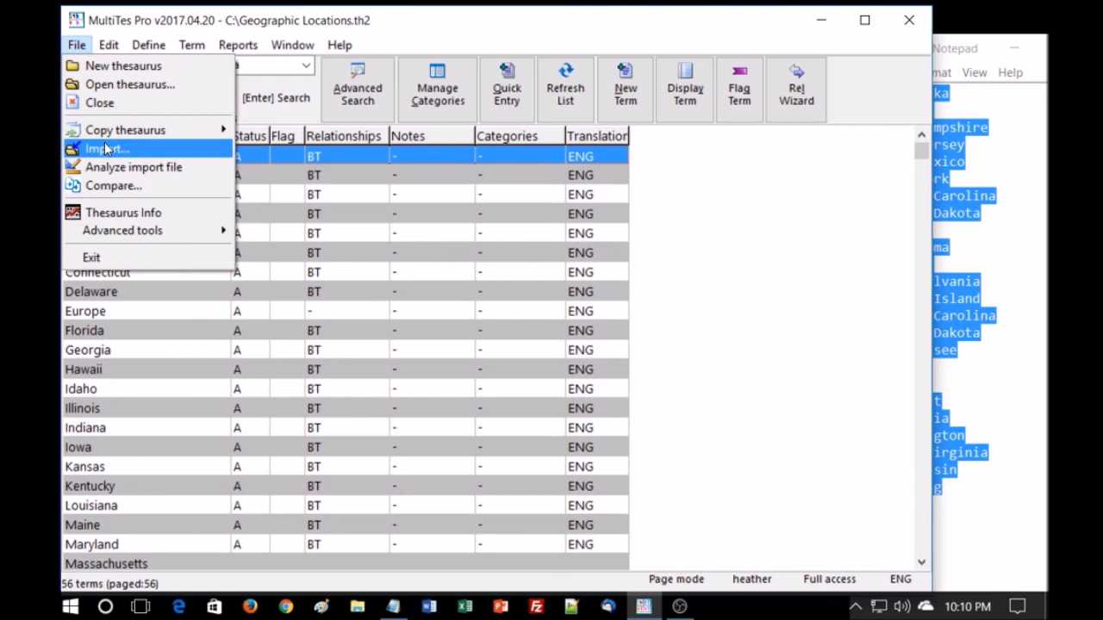
left_click(821, 280)
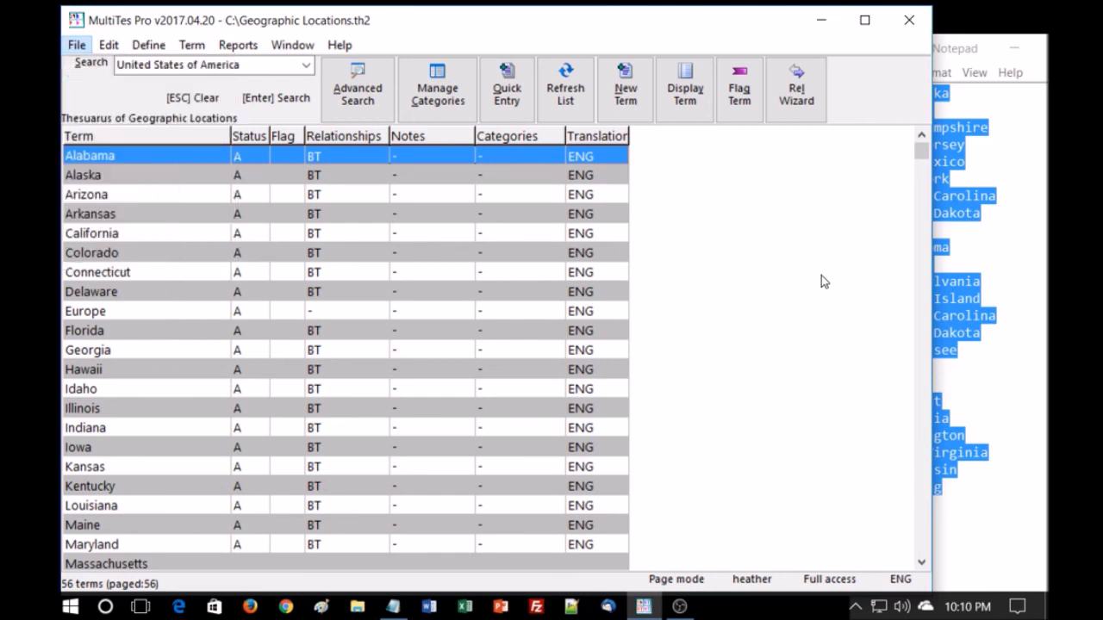